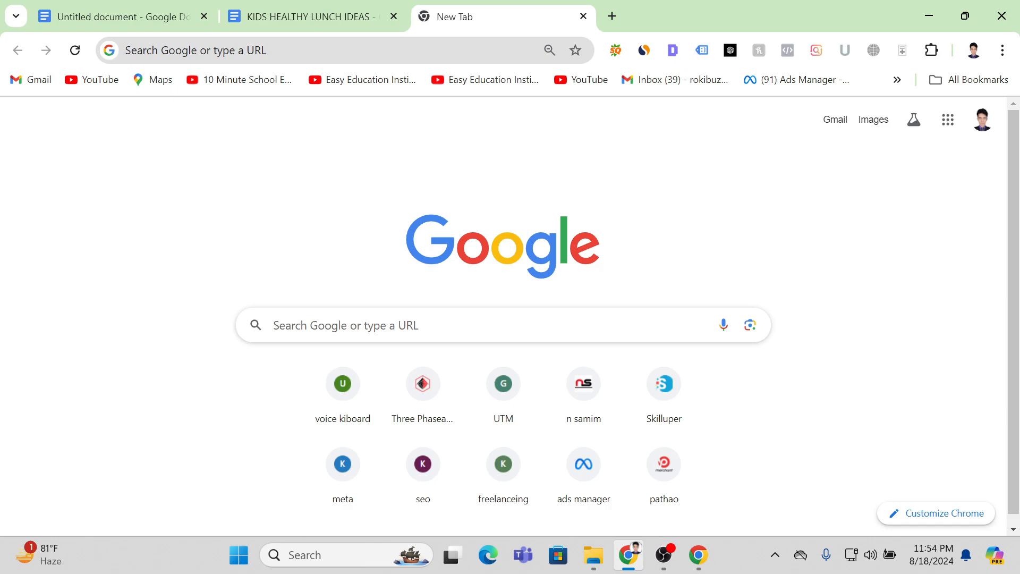
Search Google for searchenginereports and open the site's plagiarism checker page
left_click(274, 325)
type("s")
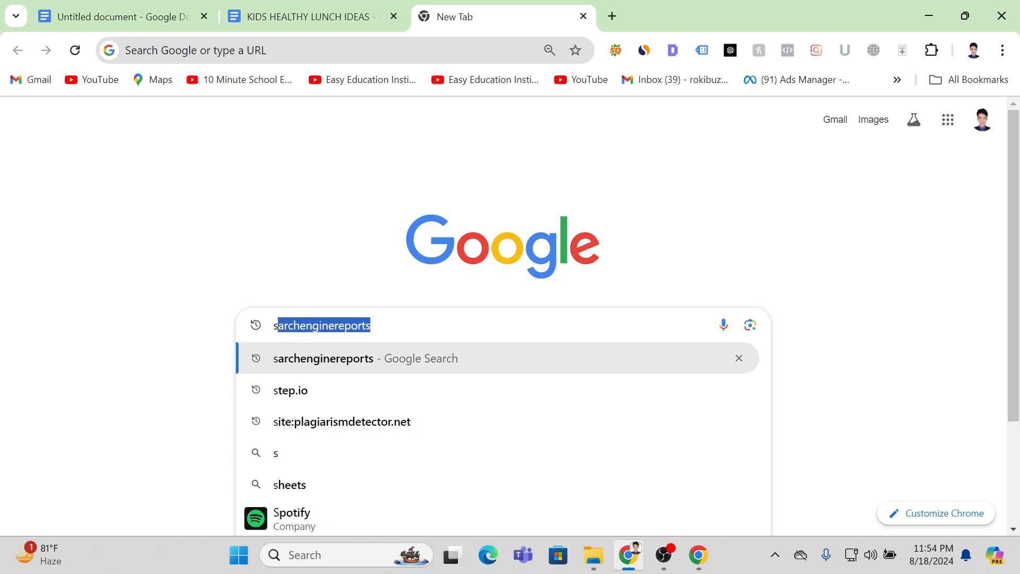
key("Return")
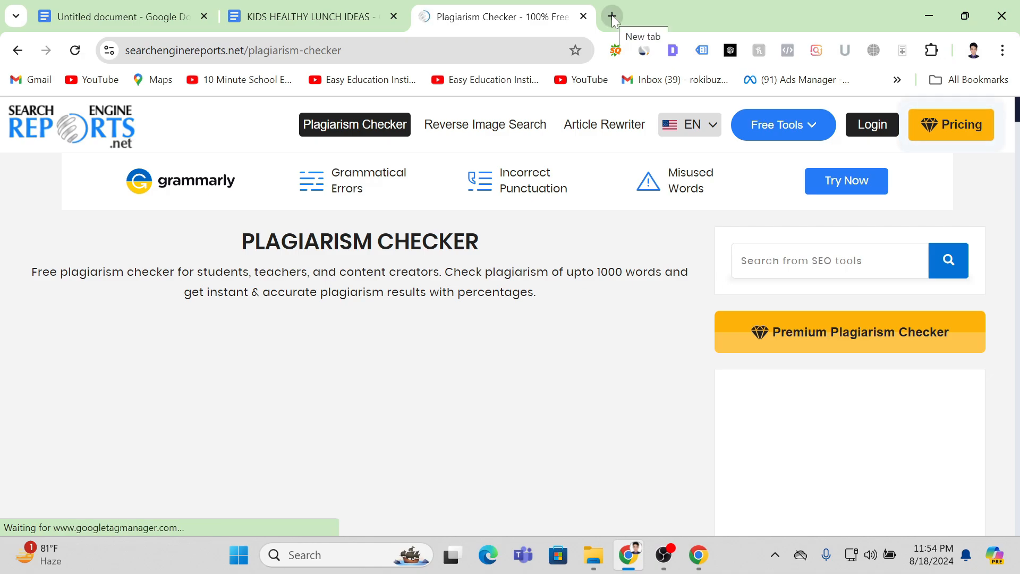
In a new browser tab, search Google for duplichecker and open the Duplichecker plagiarism checker
left_click(611, 15)
left_click(478, 22)
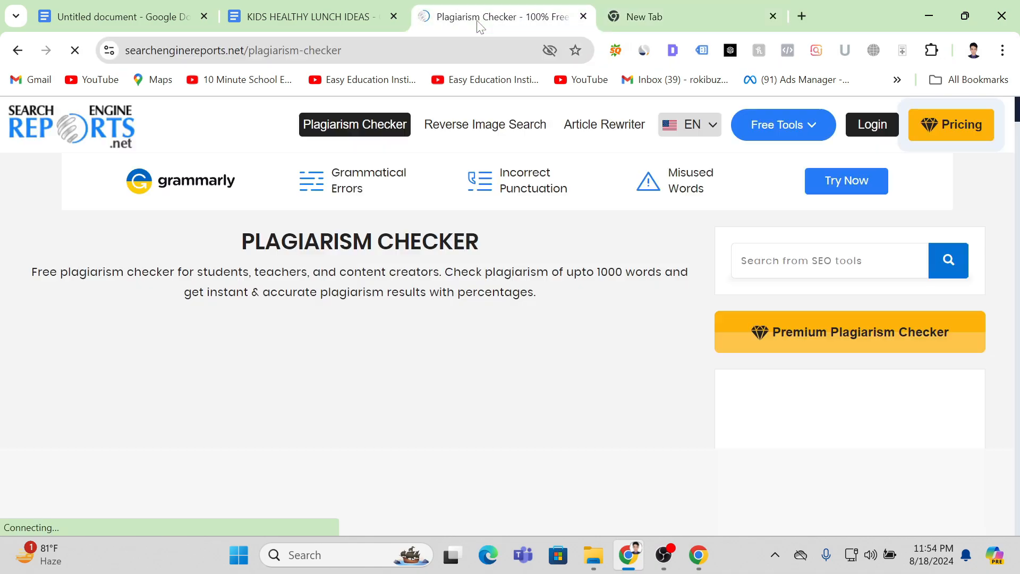
left_click(668, 13)
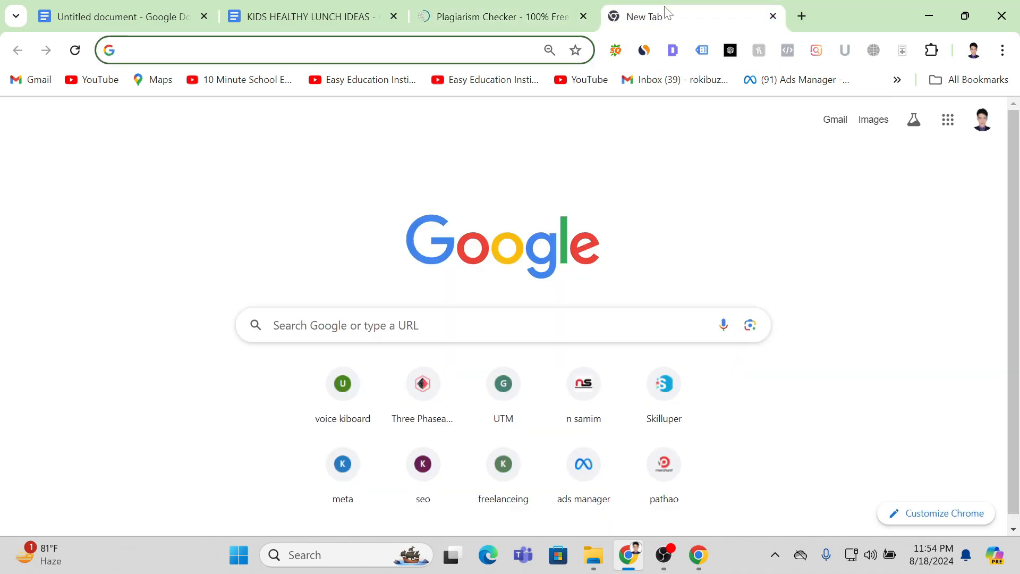
left_click(387, 319)
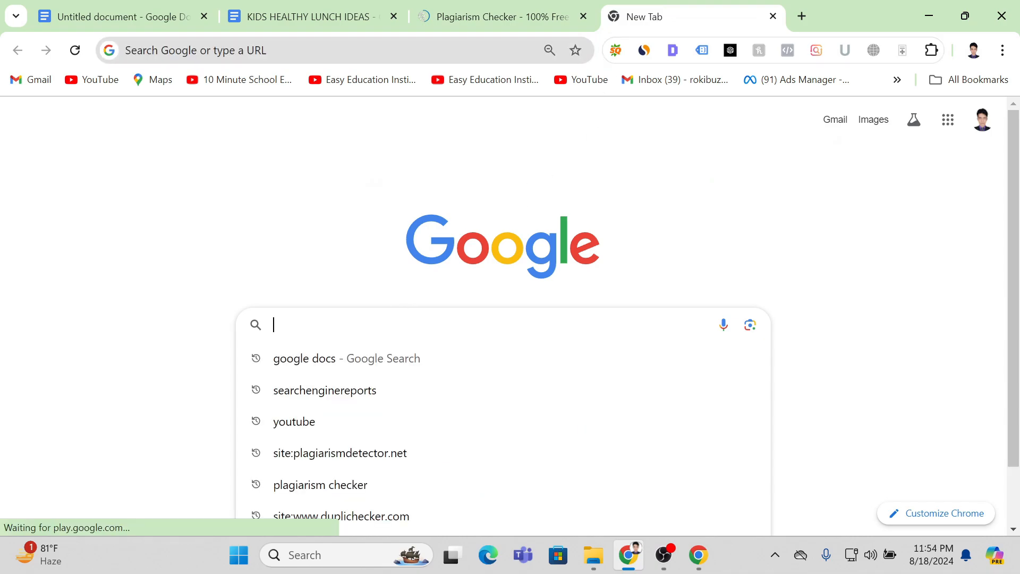
type("d")
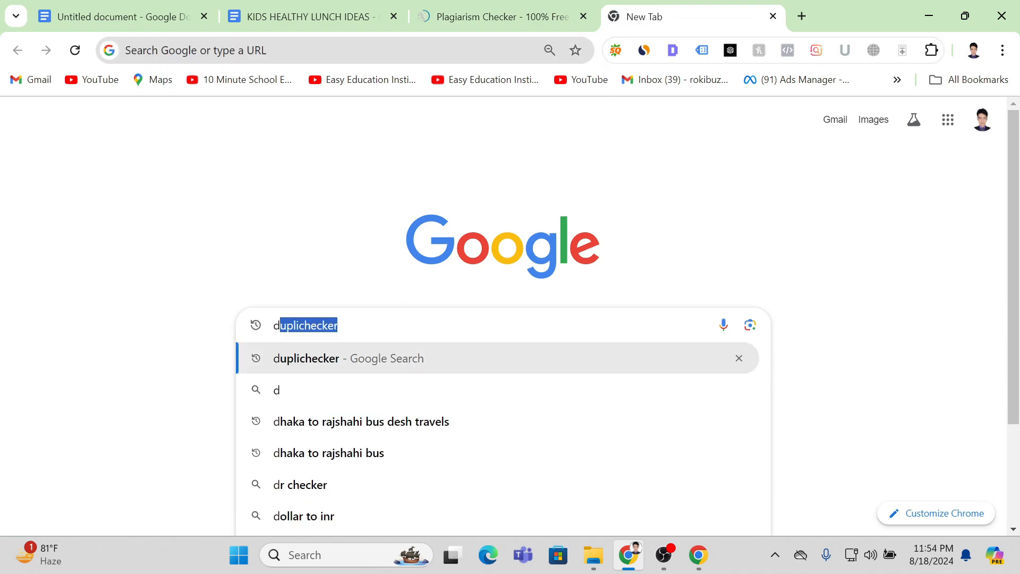
key("Return")
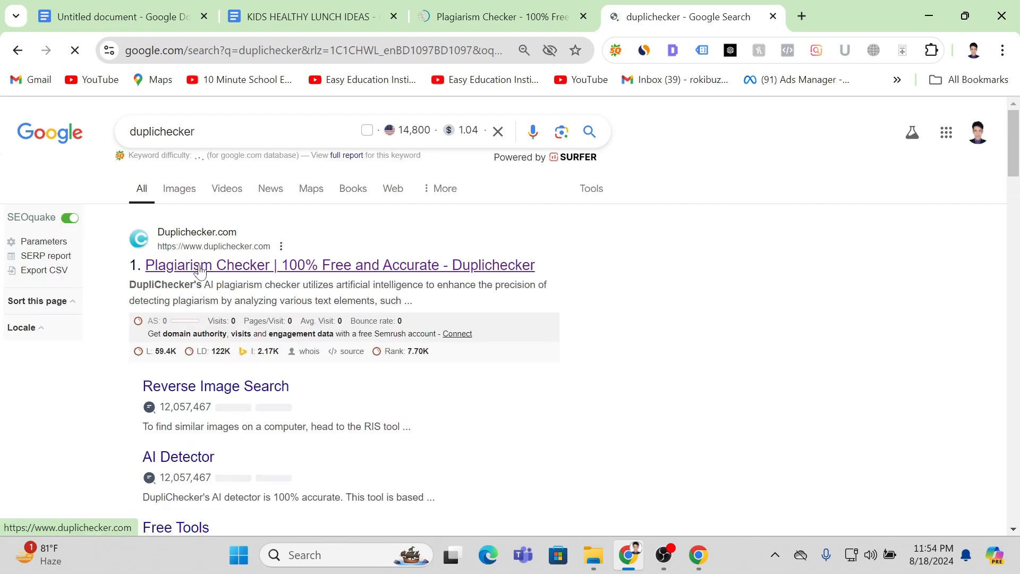
left_click(198, 266)
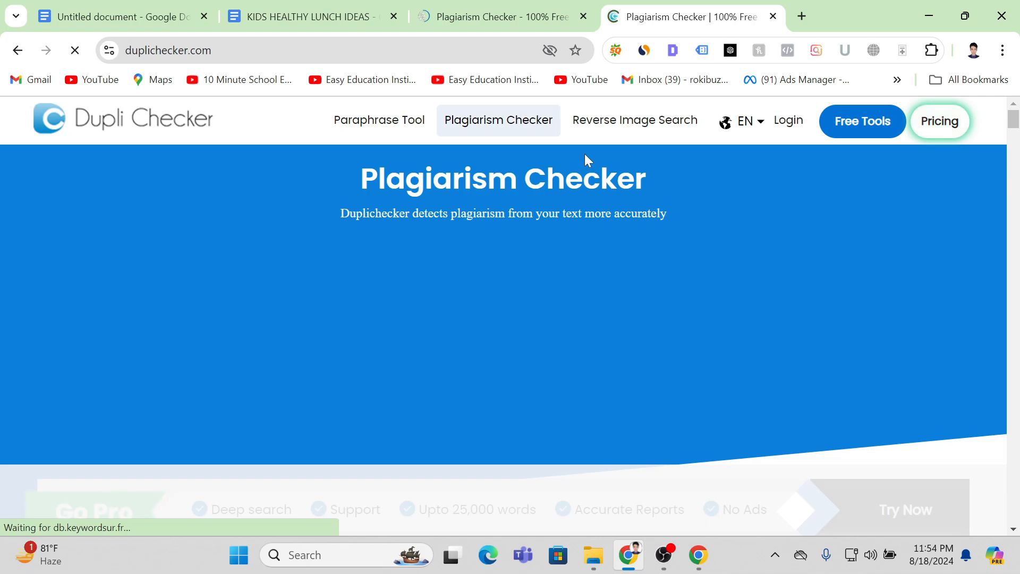
In another new tab, search Google for plagiarism checker, open plagiarismdetector.net and look over its checker page
left_click(802, 17)
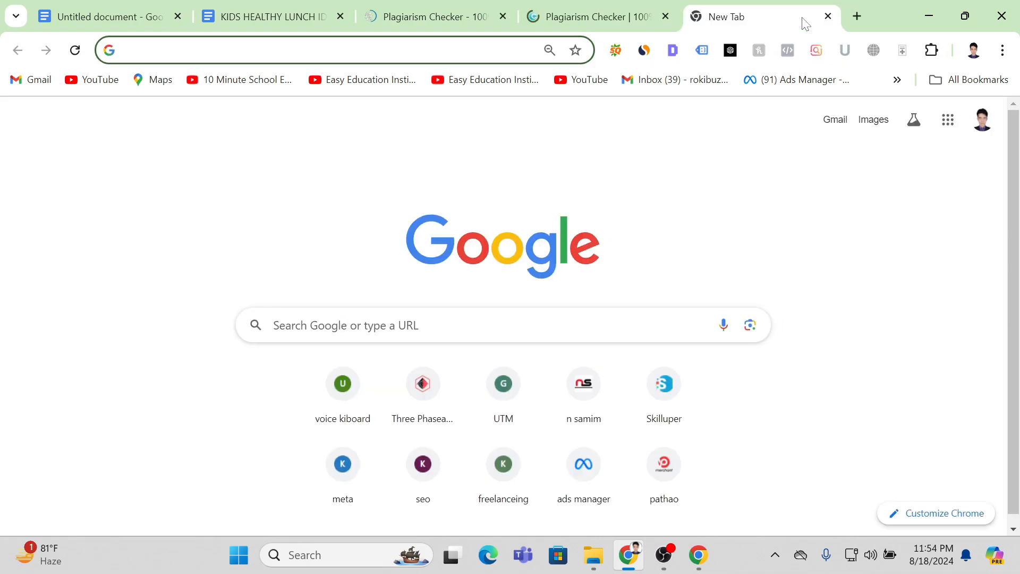
left_click(345, 325)
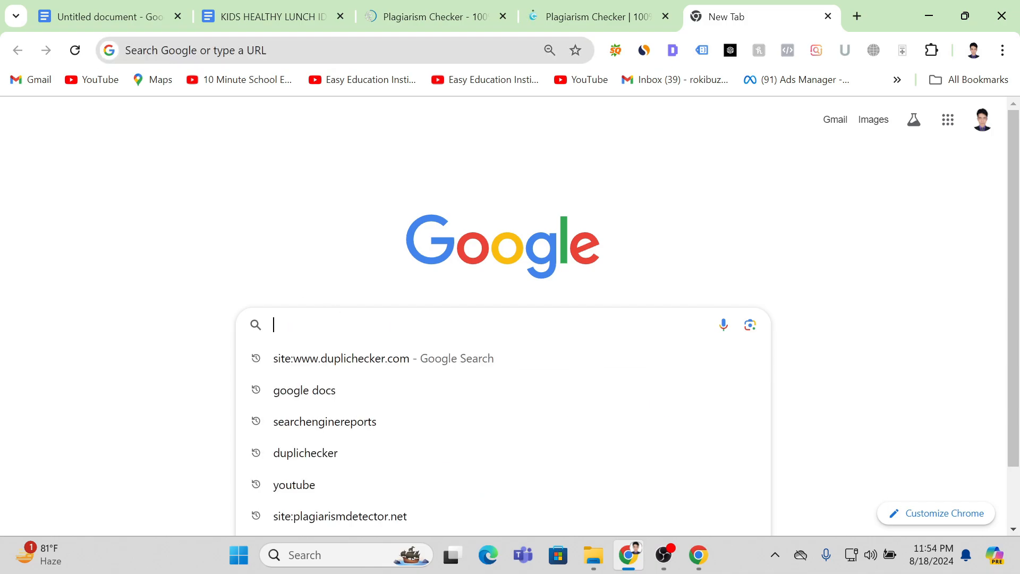
type("p")
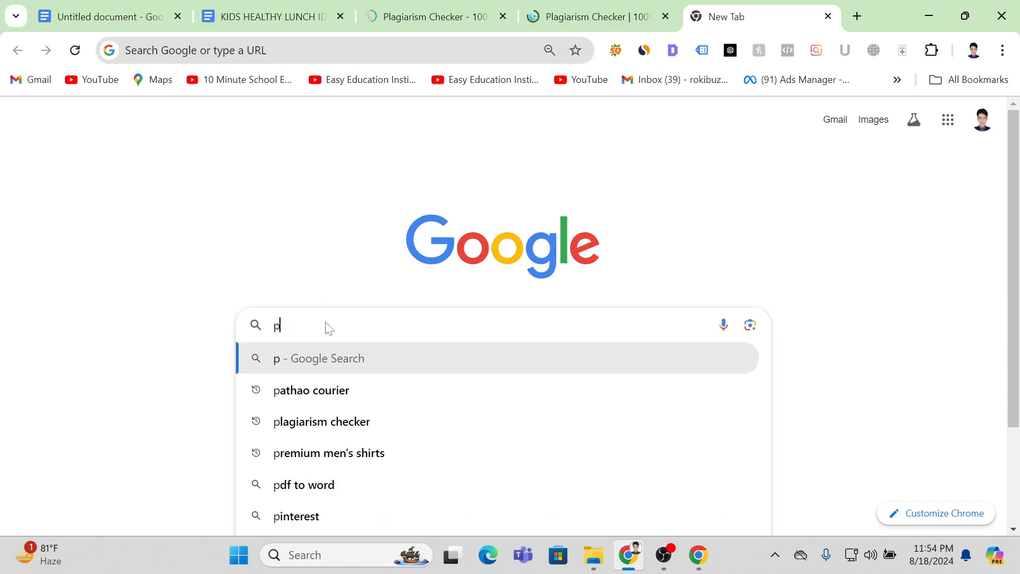
left_click(330, 421)
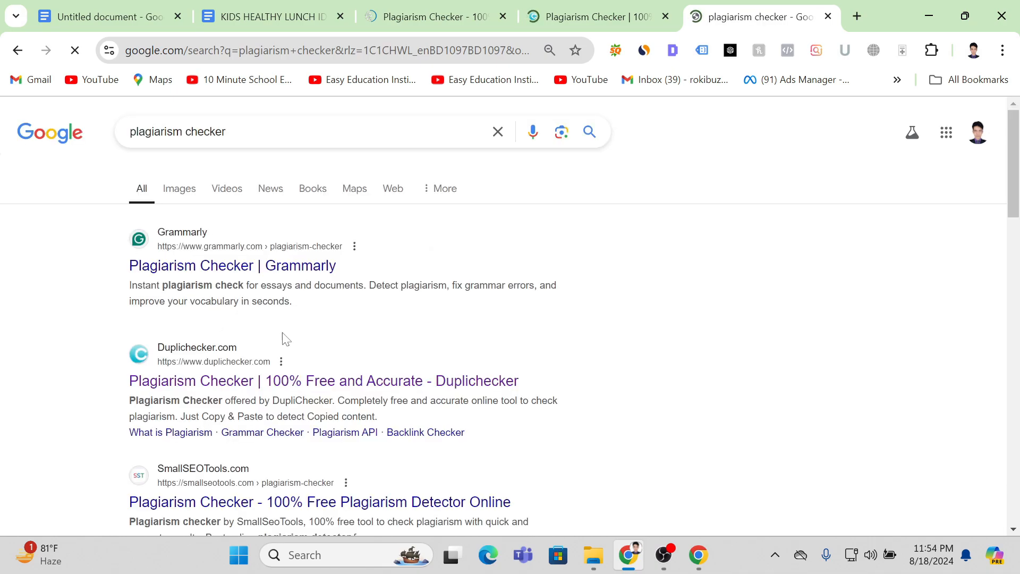
left_click_drag(1013, 165, 984, 222)
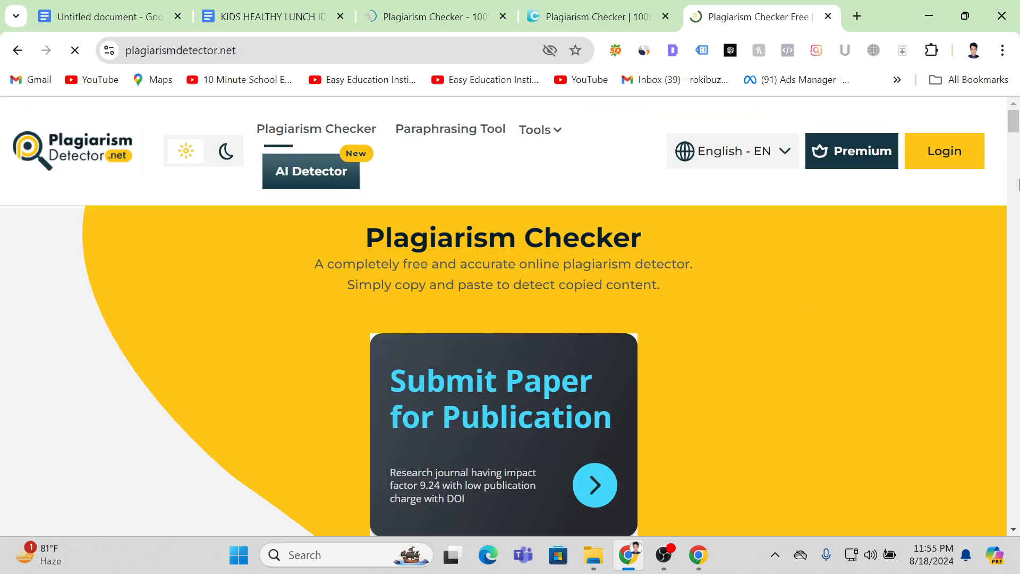
scroll(1015, 122, "down", 4)
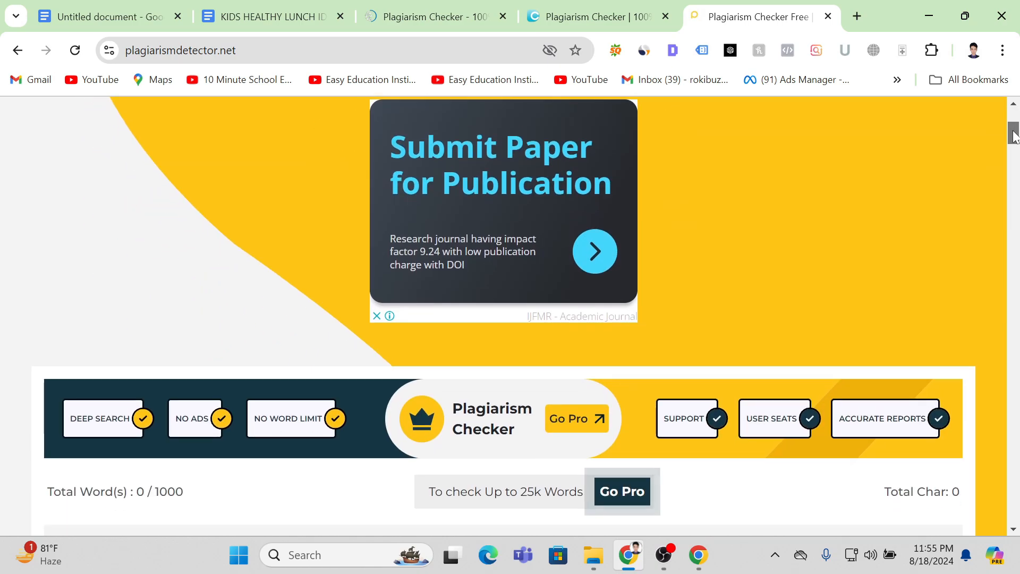
scroll(1015, 124, "up", 4)
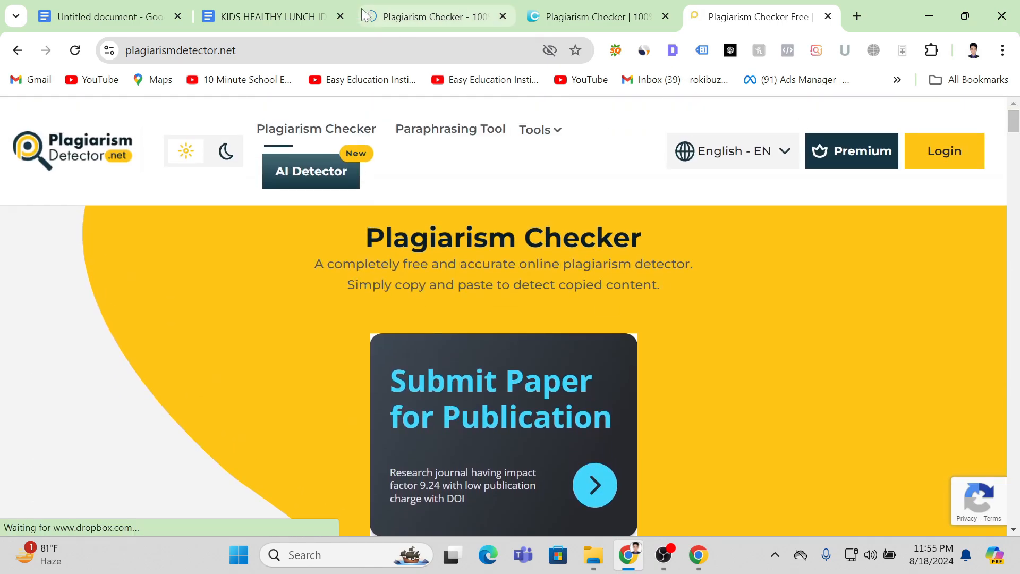
In the KIDS HEALTHY LUNCH IDEAS document, select and copy the text from the title through the end of the Pasta Salad section
left_click(425, 8)
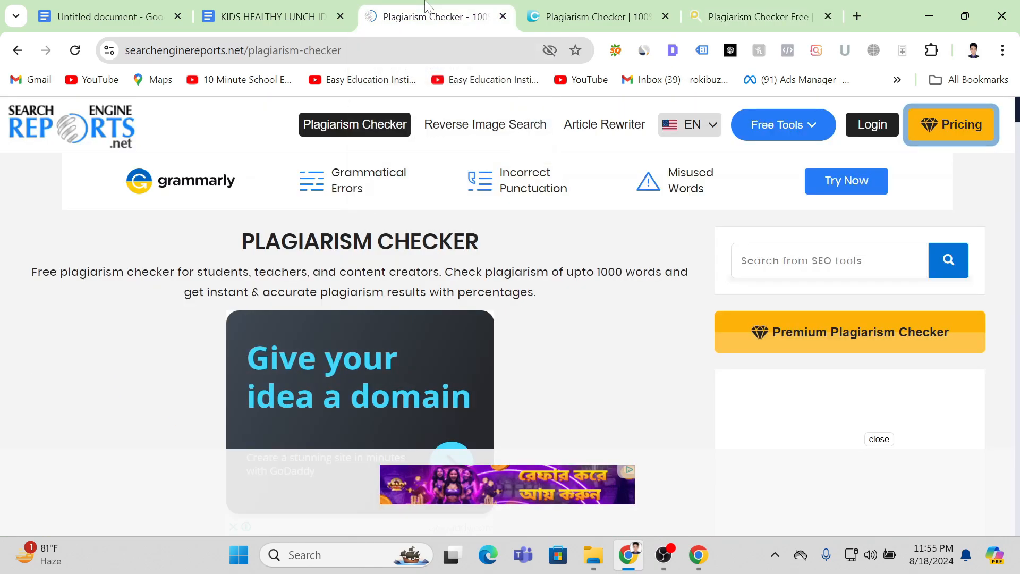
left_click(286, 8)
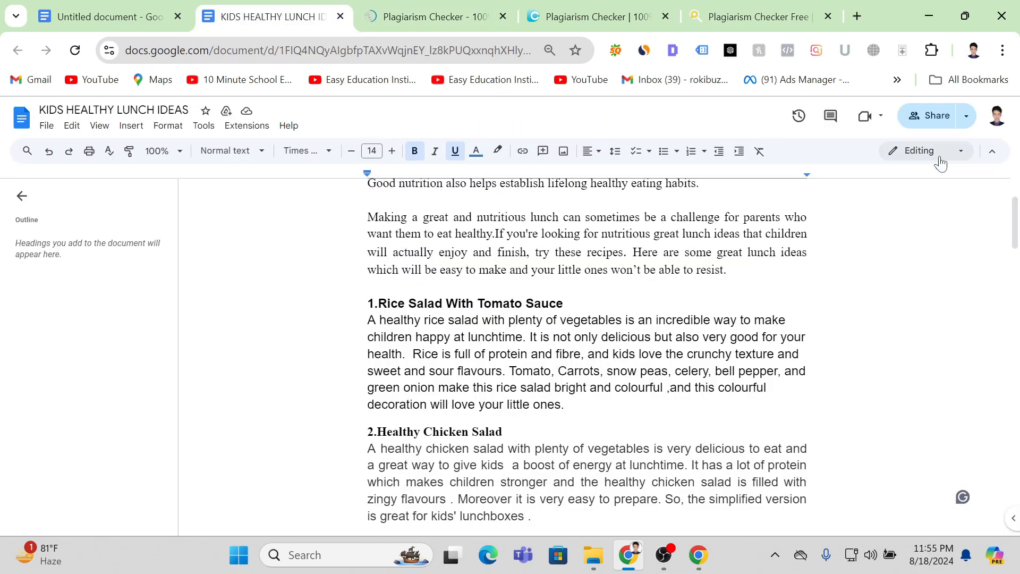
scroll(586, 357, "up", 2)
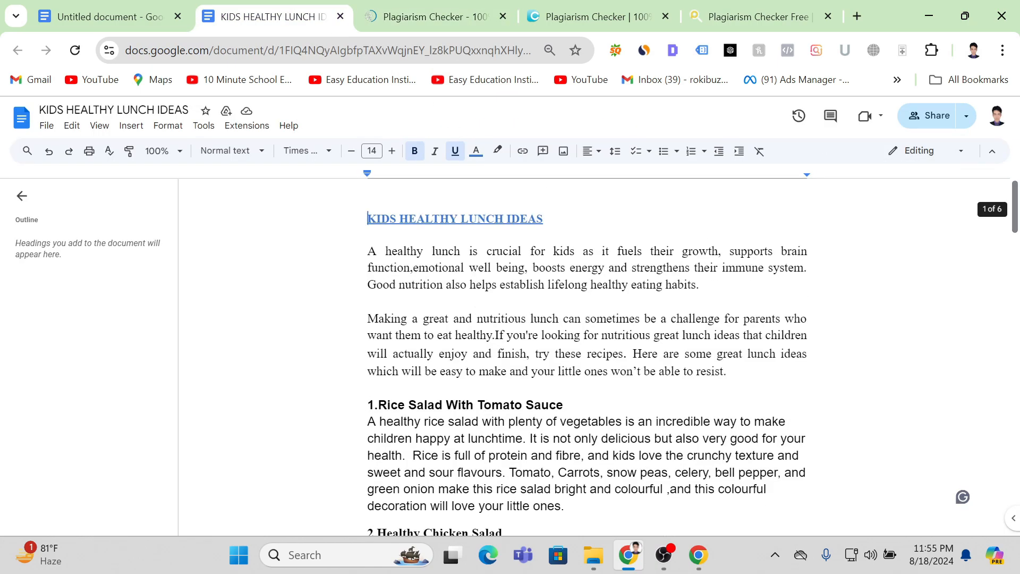
left_click_drag(367, 218, 575, 407)
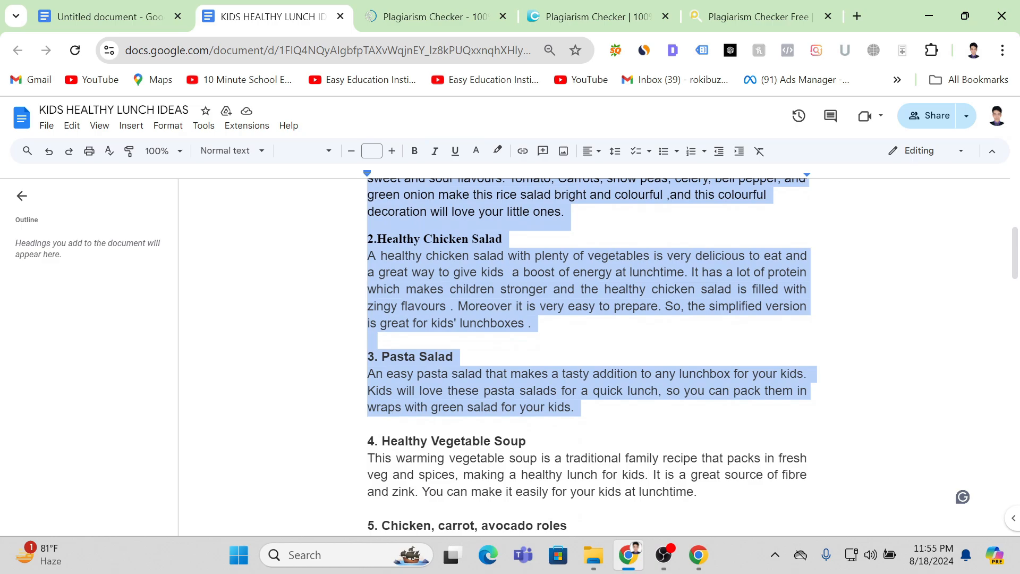
Paste the copied lunch article text into the text box of the Search Engine Reports plagiarism checker
left_click(430, 17)
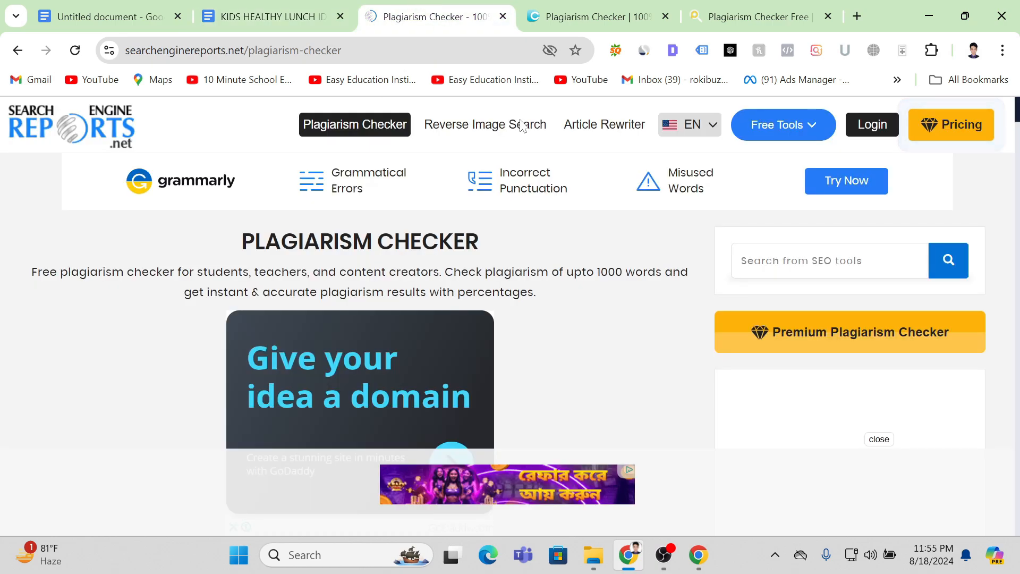
scroll(276, 295, "down", 9)
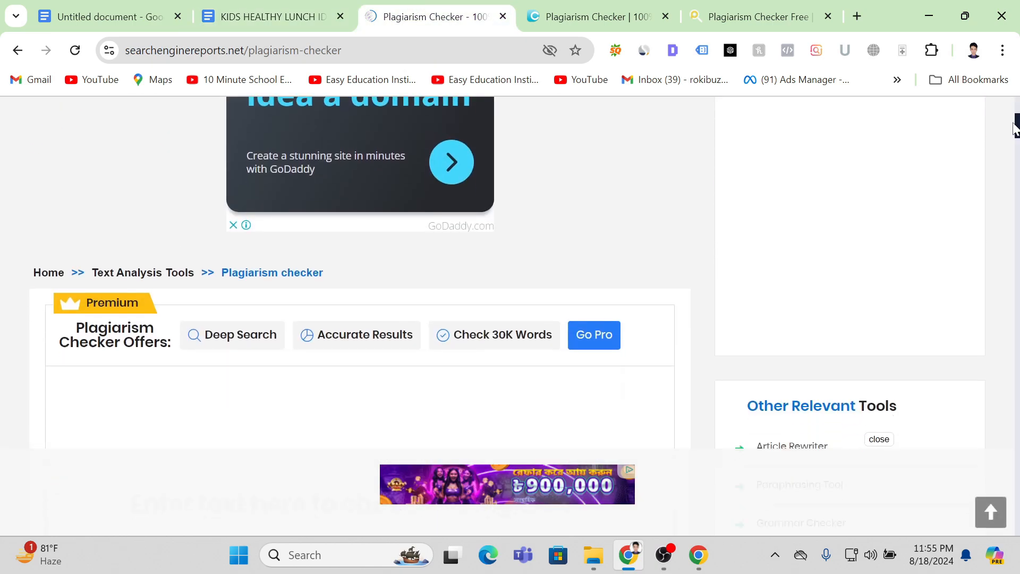
left_click(207, 274)
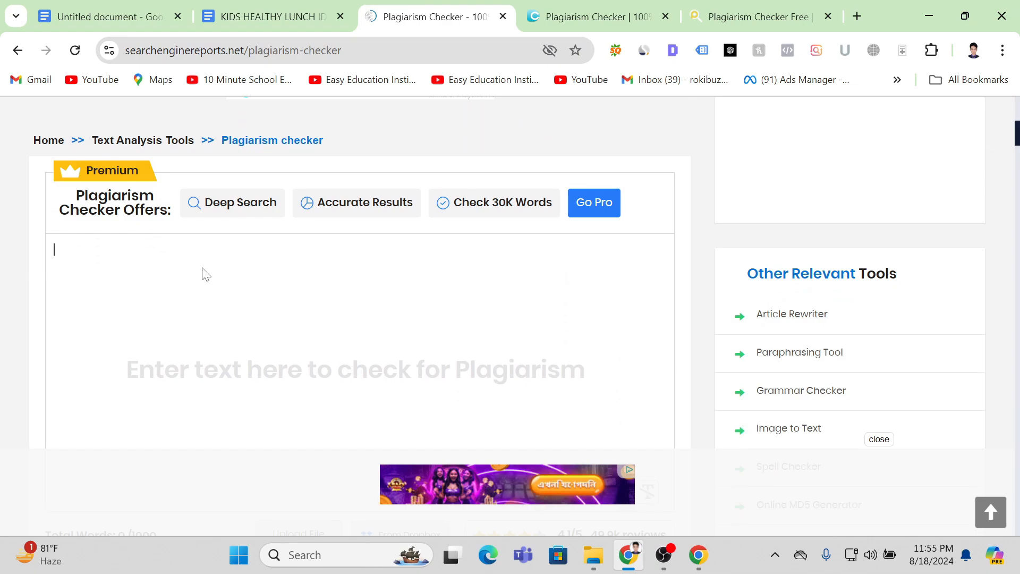
key("ctrl+v")
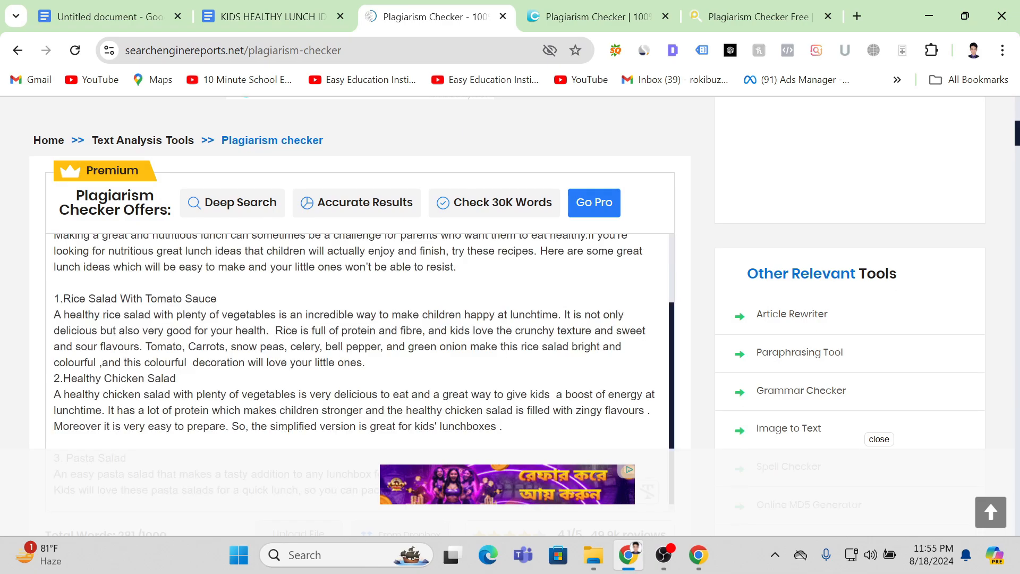
Complete the reCAPTCHA verification and run the plagiarism check on the text in Search Engine Reports
scroll(578, 277, "down", 10)
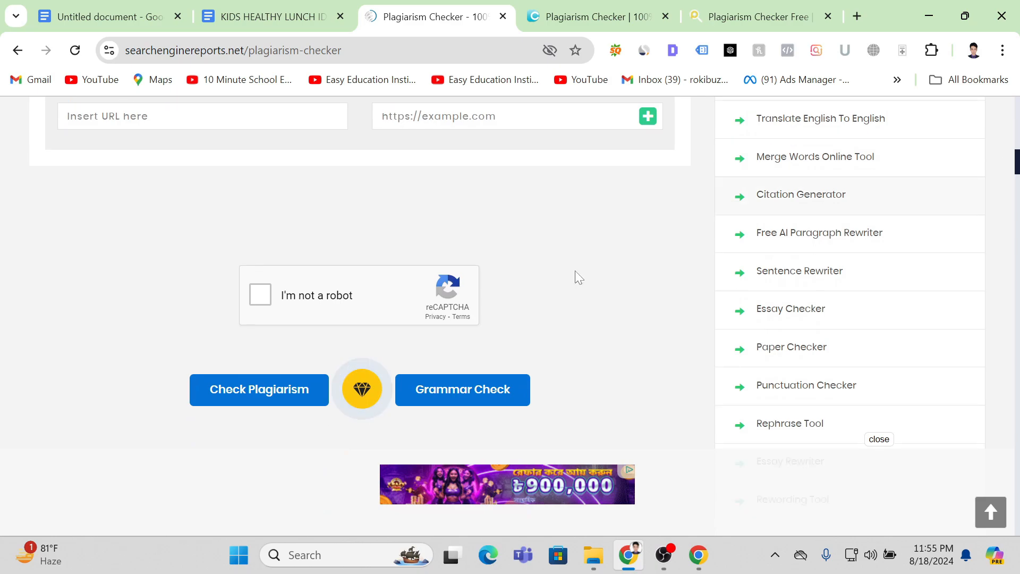
left_click(254, 300)
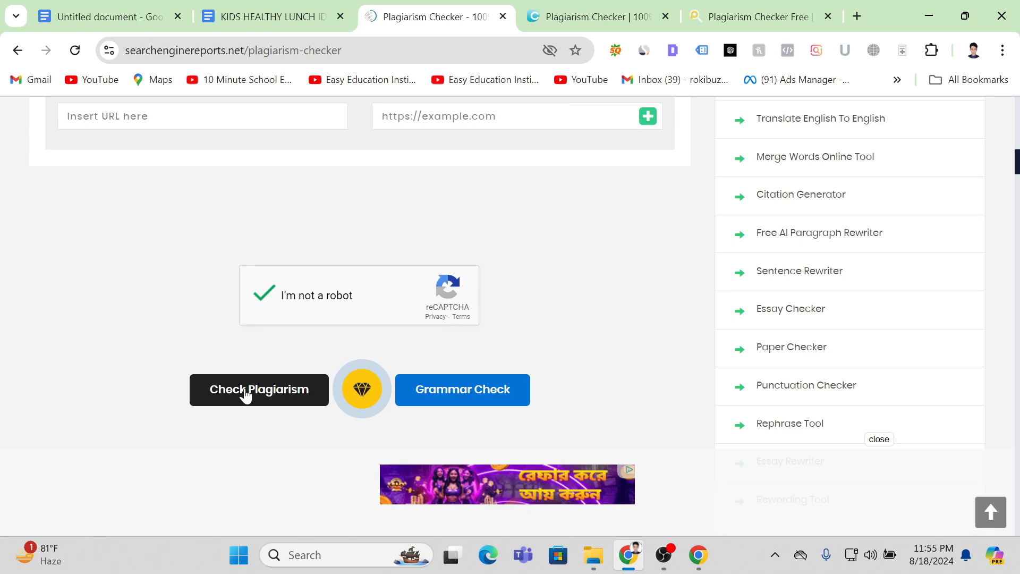
left_click(246, 392)
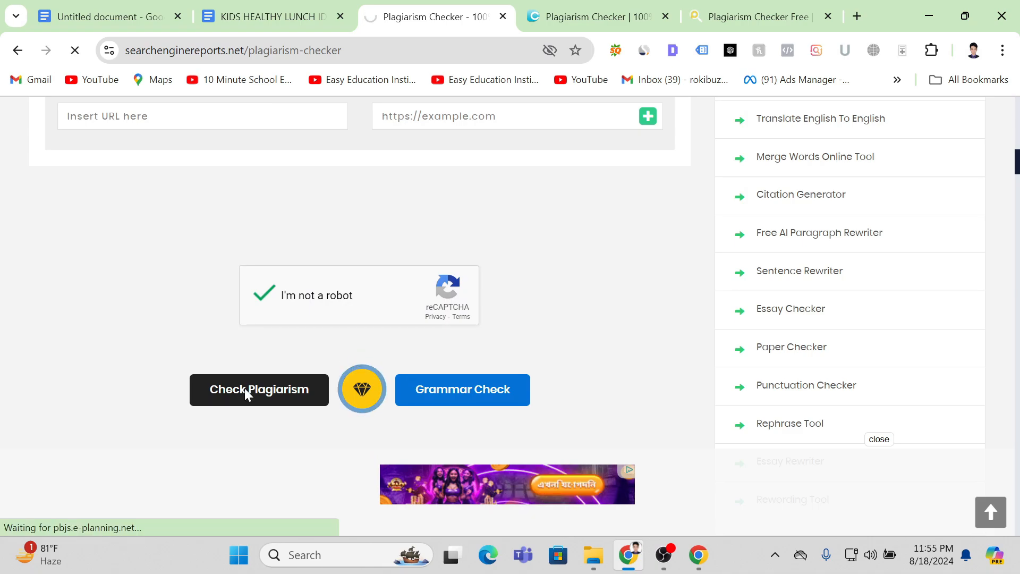
left_click_drag(1016, 114, 1009, 161)
scroll(1009, 164, "down", 4)
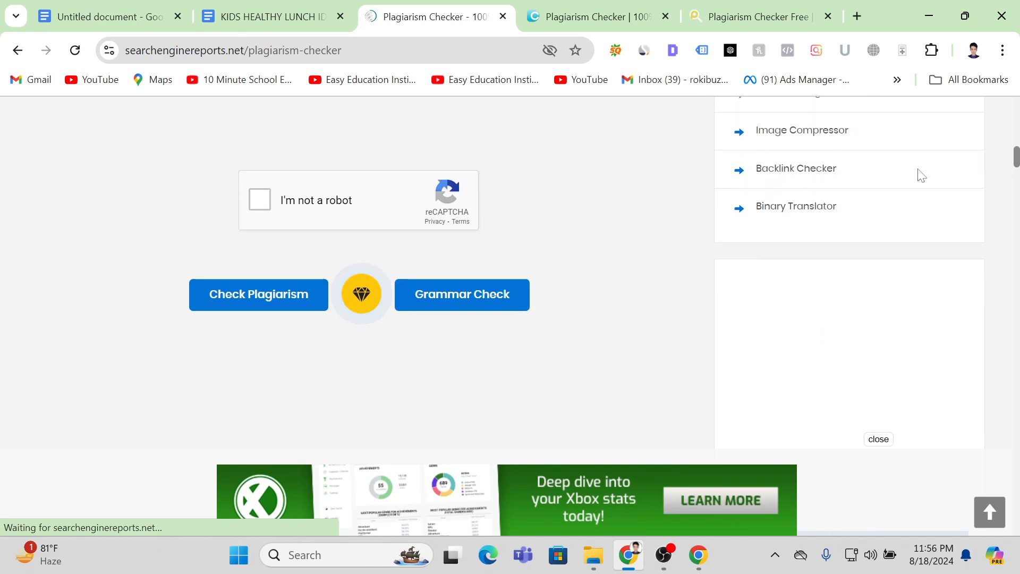
left_click(267, 202)
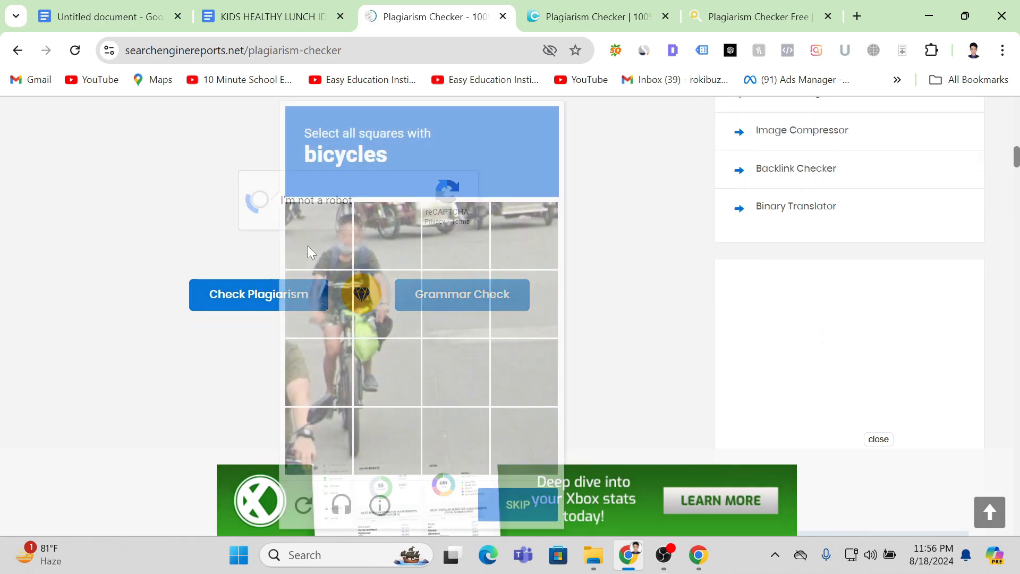
left_click(320, 237)
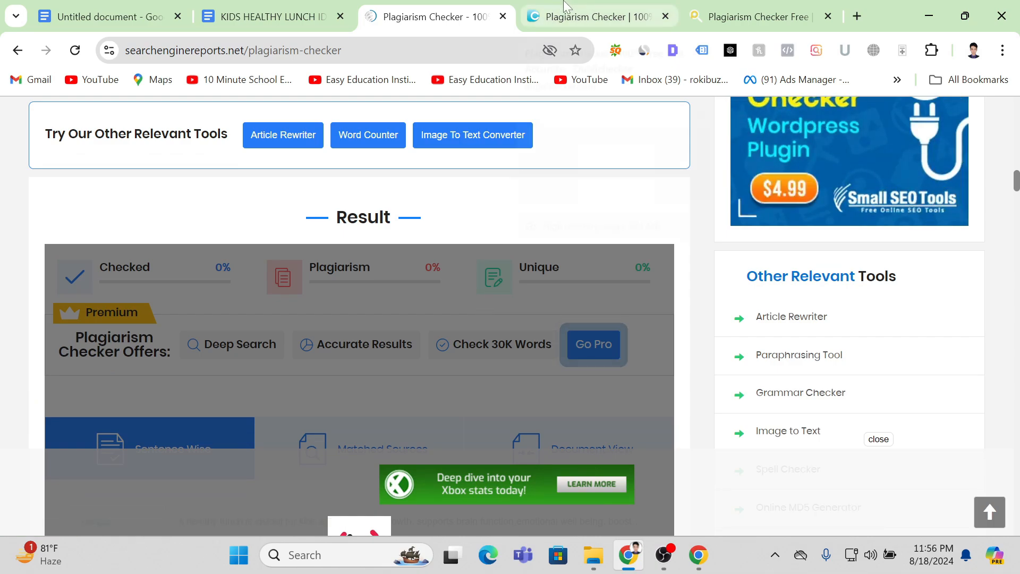
On the Duplichecker page, close the SEO statistics bar and paste the copied article text into the checker's text box
left_click(557, 27)
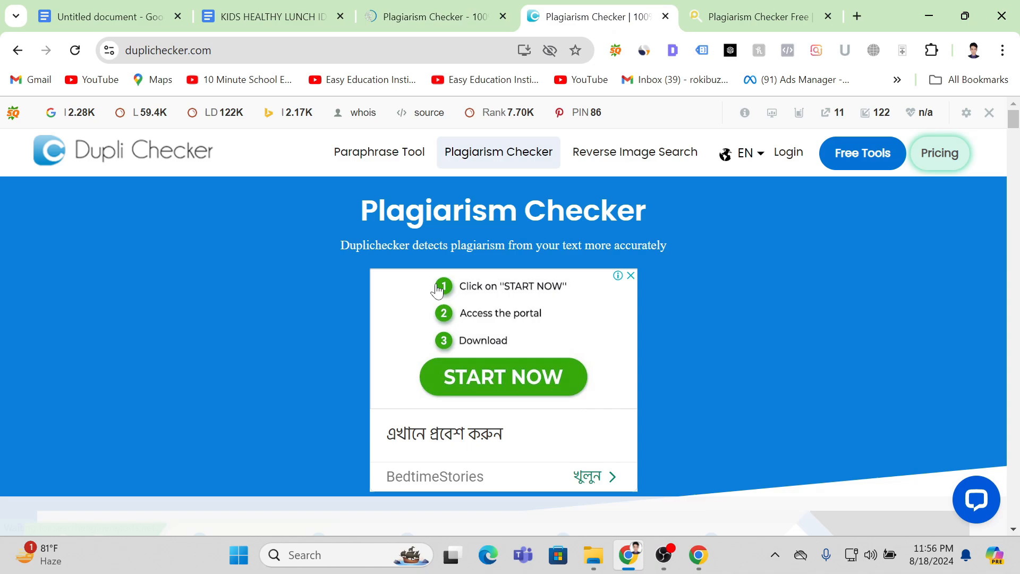
left_click(989, 112)
left_click(748, 181)
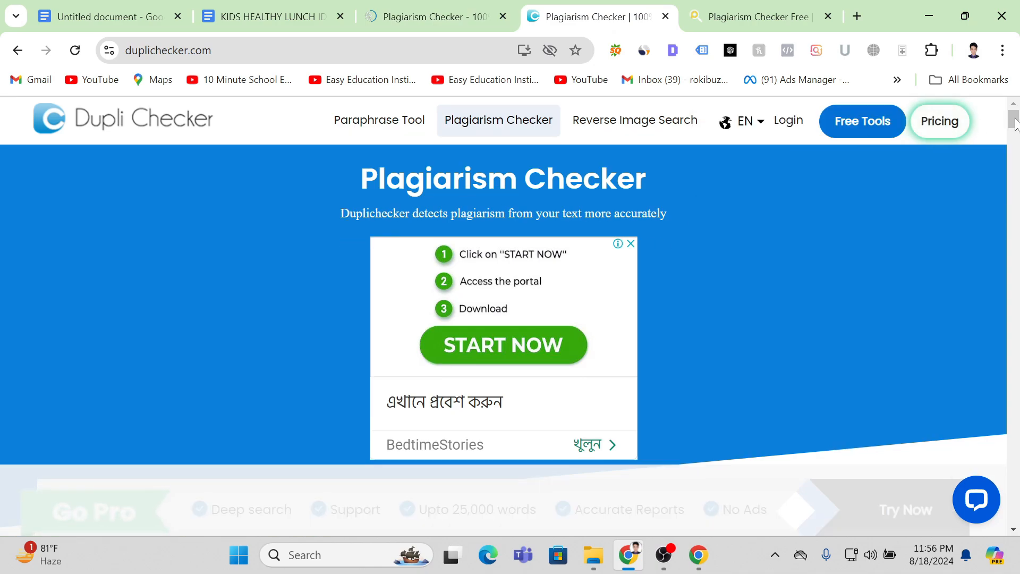
scroll(1011, 133, "down", 10)
scroll(1011, 133, "up", 5)
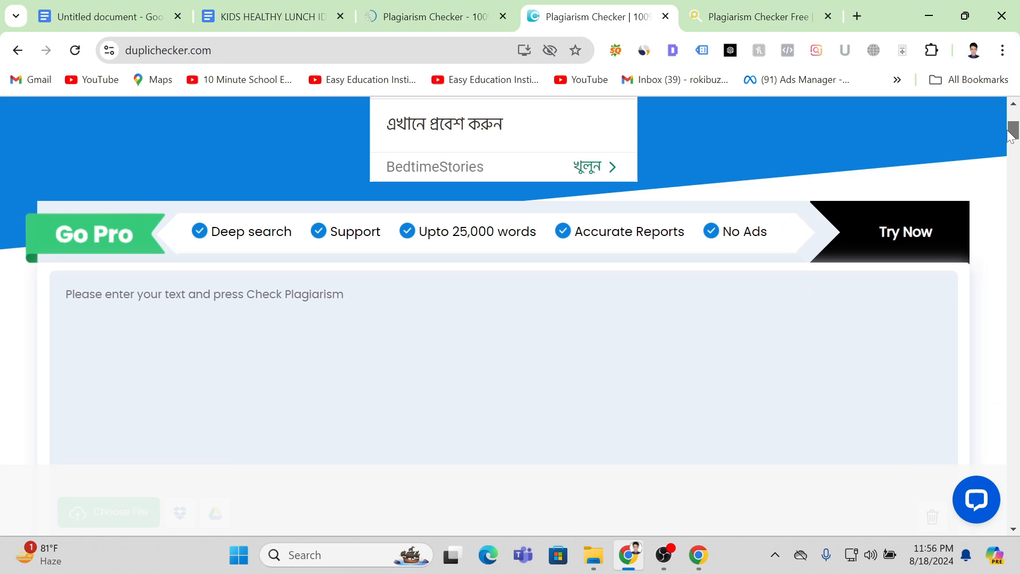
scroll(1011, 132, "down", 1)
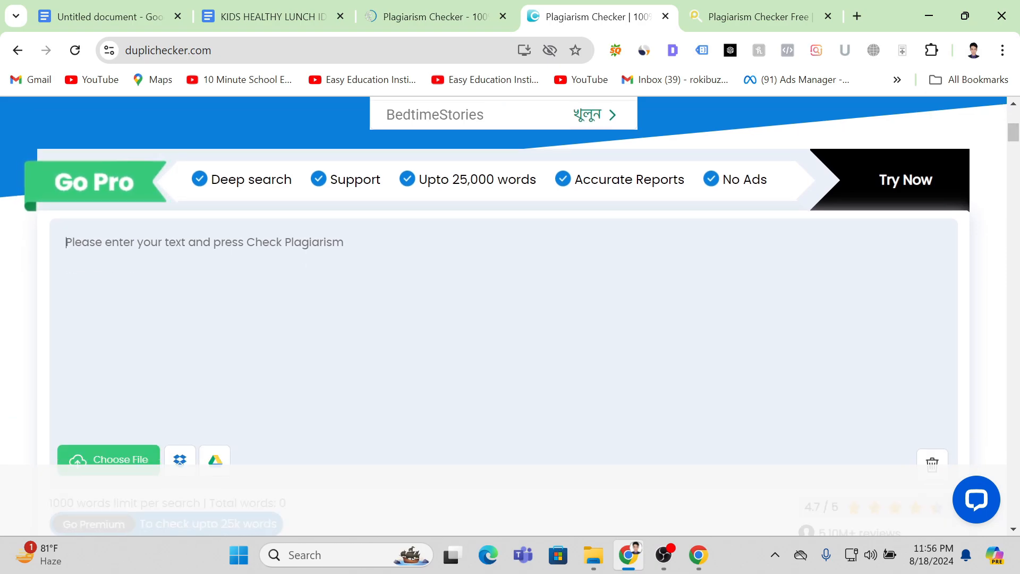
key("ctrl+v")
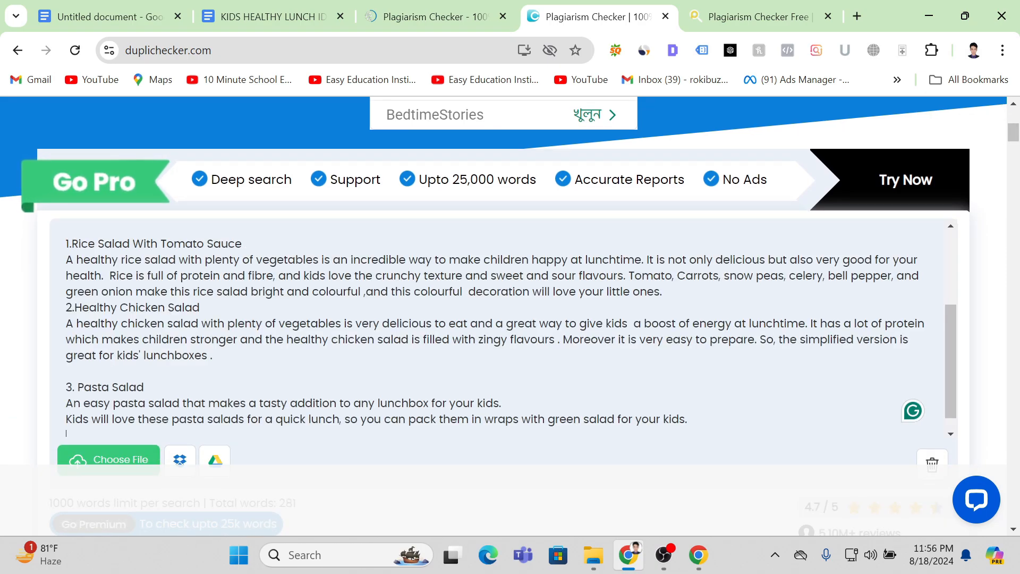
Complete the reCAPTCHA verification and run the plagiarism check on the pasted lunch article in Duplichecker
scroll(1016, 150, "down", 1)
scroll(1016, 150, "down", 9)
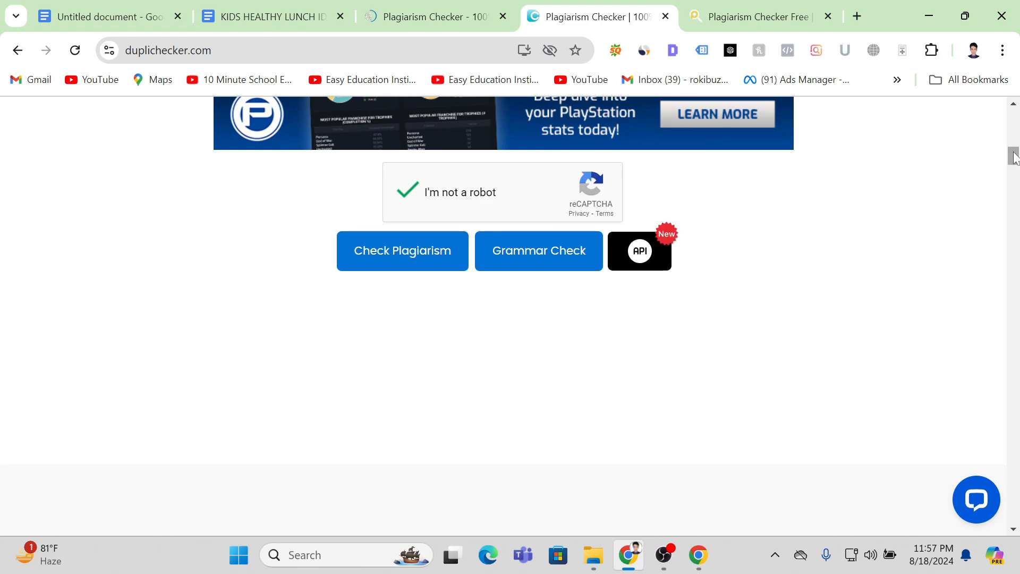
scroll(1015, 157, "up", 4)
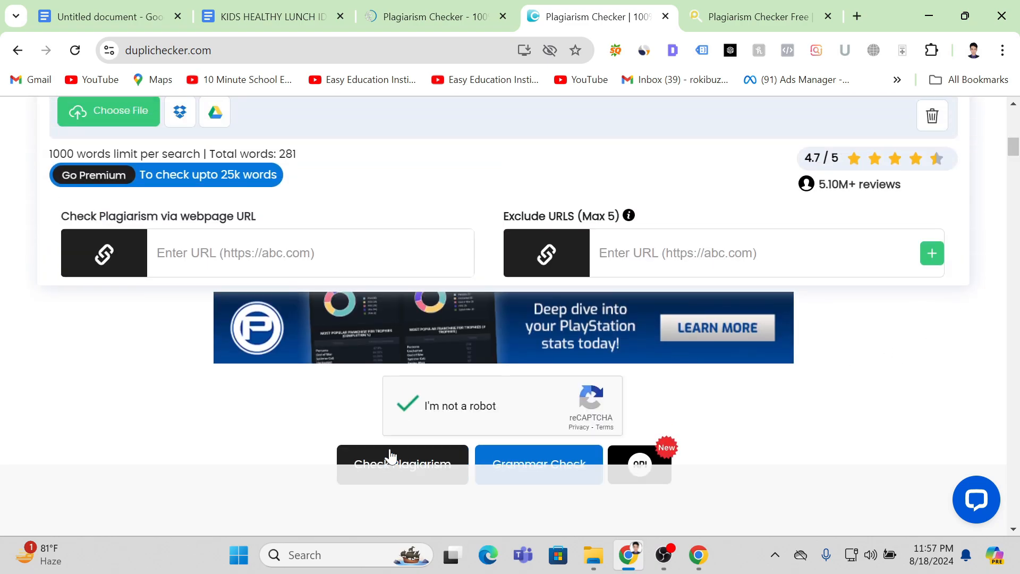
left_click(390, 455)
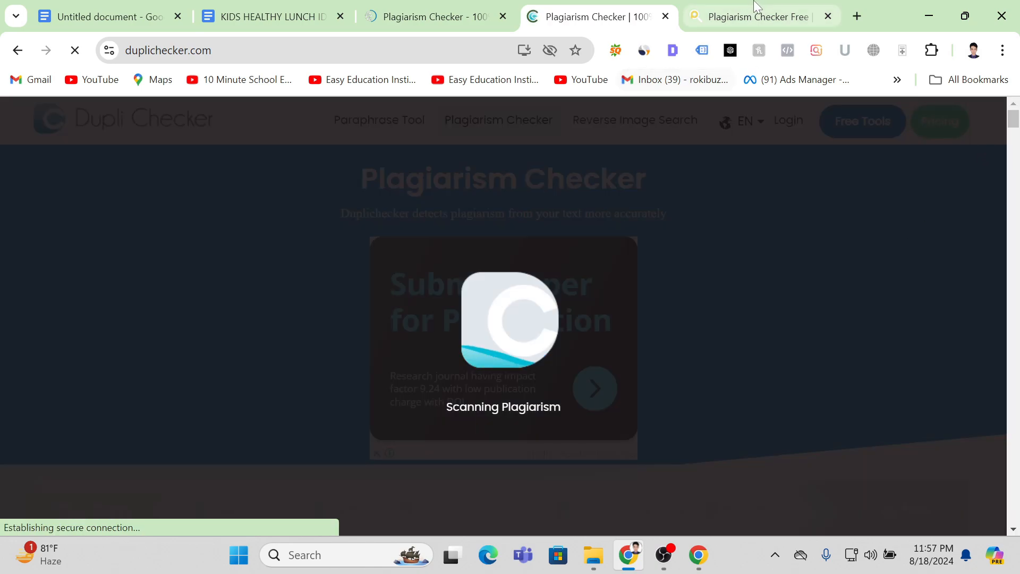
On the Plagiarism Detector page, dismiss the Grammarly pop-up, paste the copied lunch article text and run the plagiarism check
left_click(759, 6)
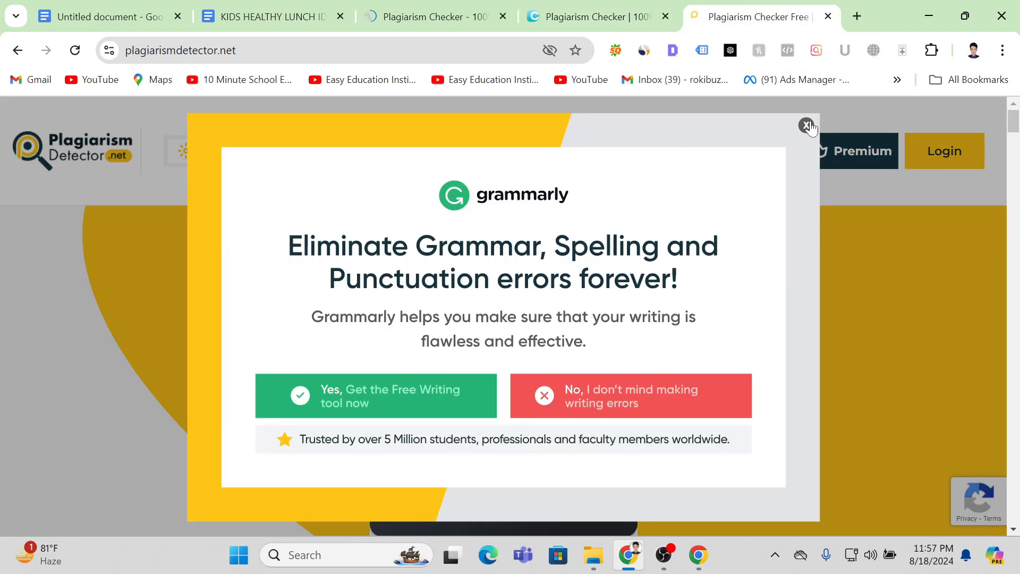
left_click(807, 126)
left_click_drag(1015, 123, 1015, 134)
scroll(1015, 134, "down", 7)
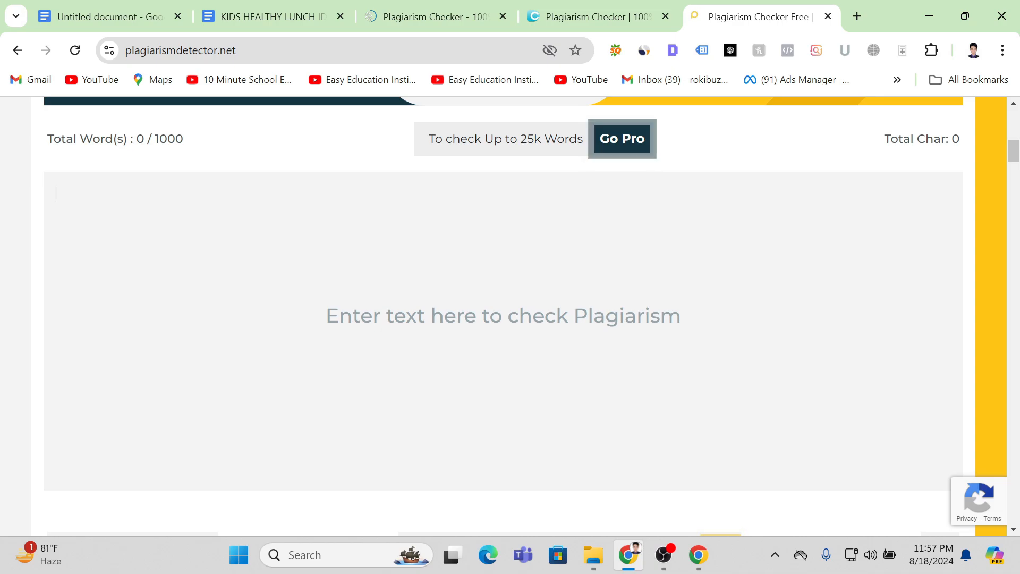
key("ctrl+v")
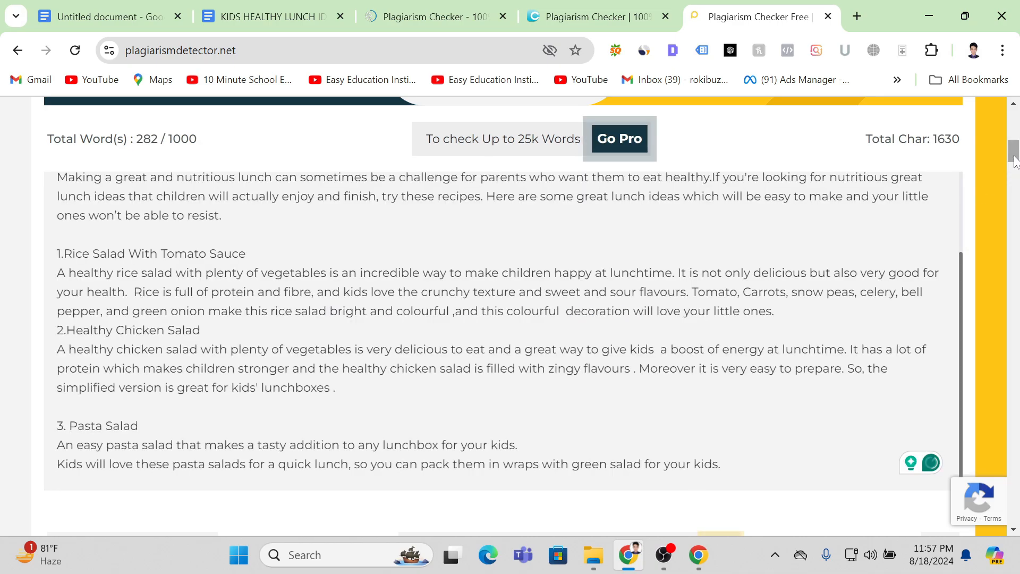
left_click(1009, 179)
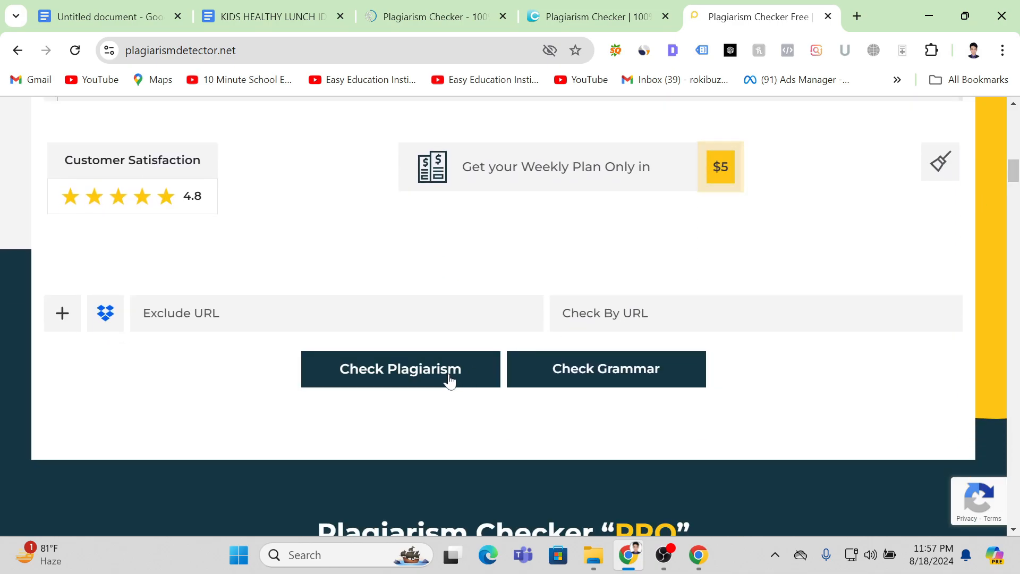
left_click(428, 374)
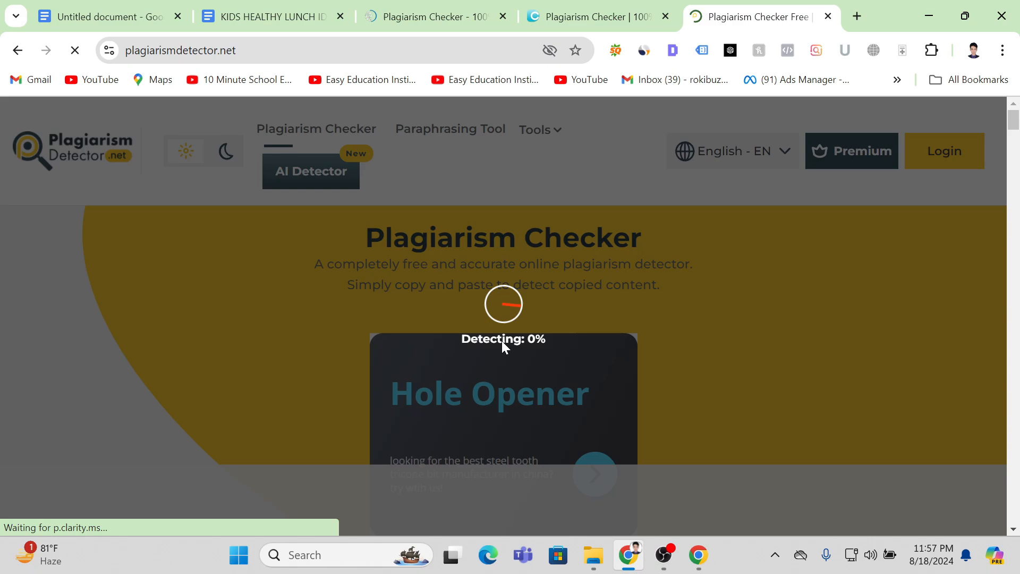
Review the Search Engine Reports result for the lunch article, including the plagiarism and unique percentages and the sentence-wise list
left_click(409, 6)
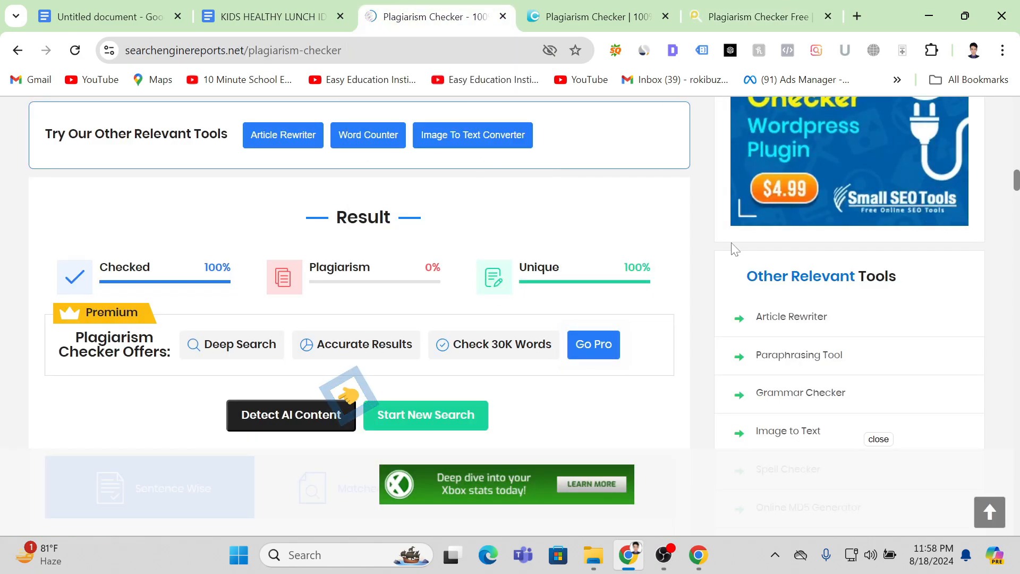
scroll(1016, 181, "down", 1)
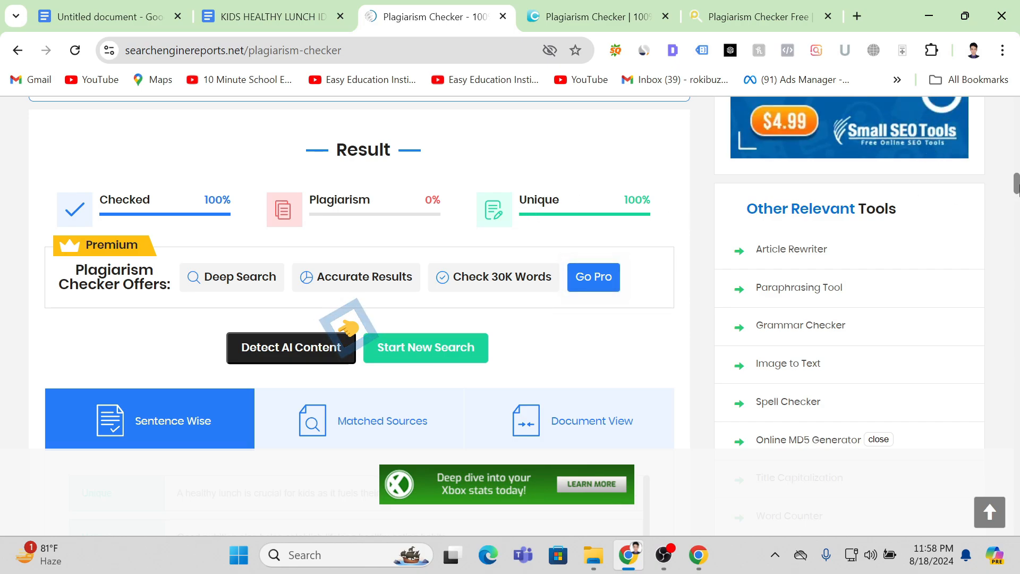
scroll(1008, 197, "down", 7)
scroll(1005, 204, "up", 2)
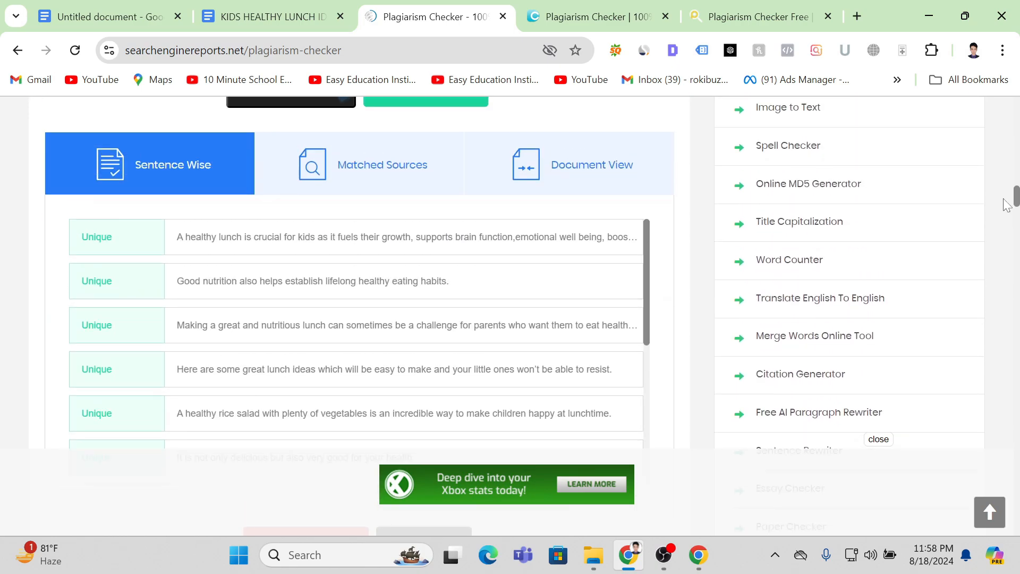
scroll(645, 314, "down", 5)
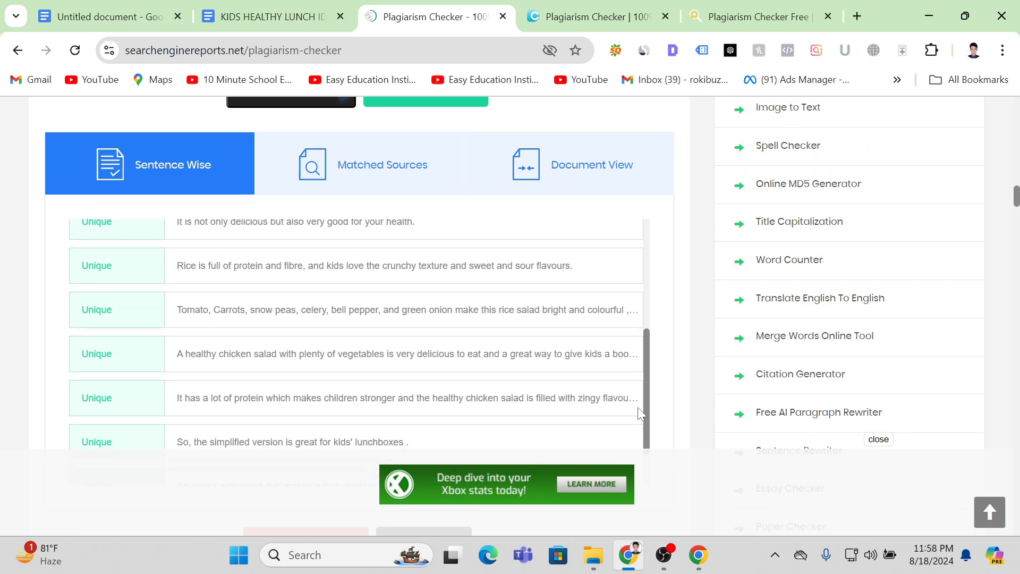
scroll(640, 303, "up", 5)
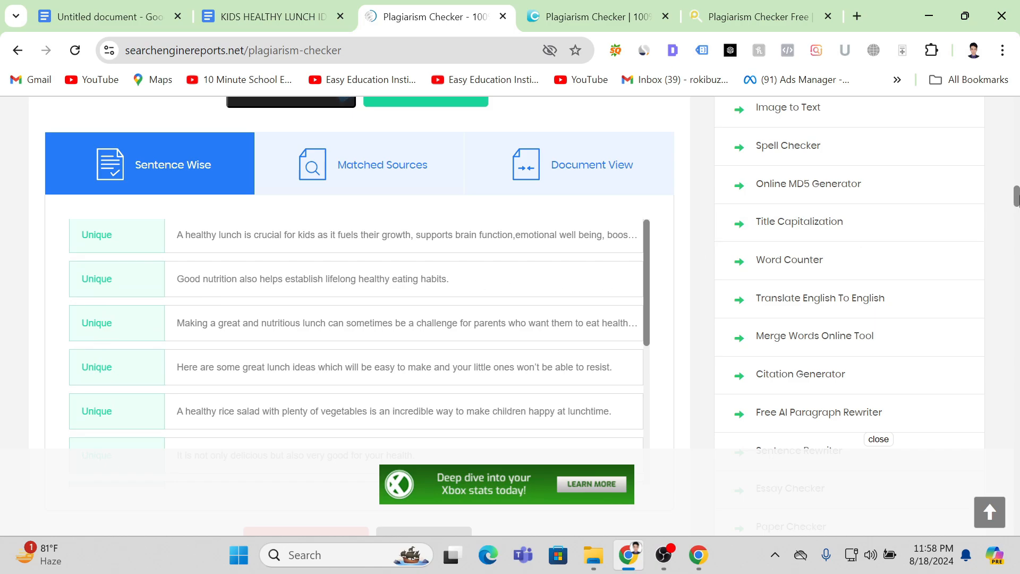
left_click_drag(1014, 196, 1011, 161)
left_click_drag(1011, 147, 1011, 132)
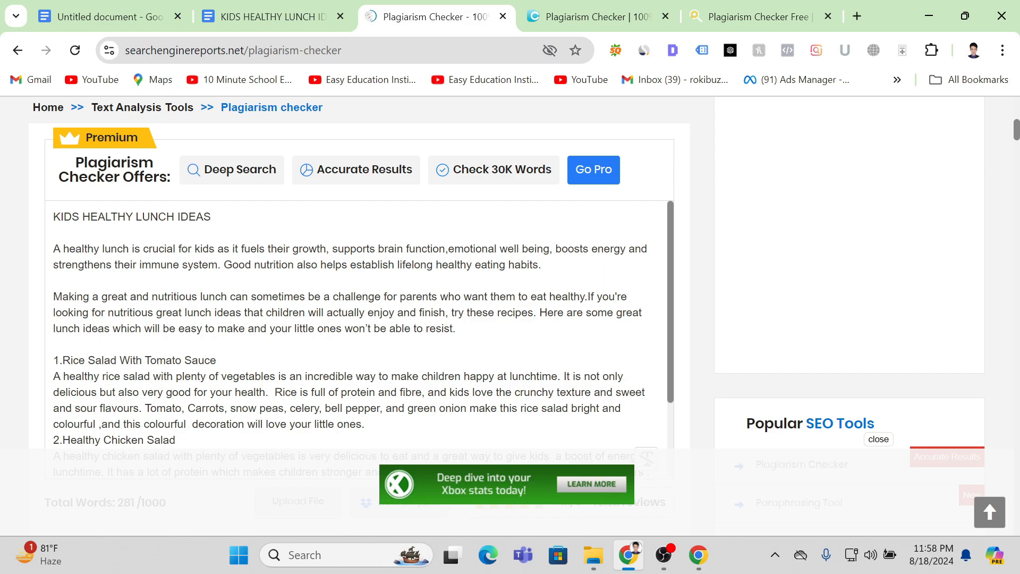
Review the Duplichecker results, open the matched seaweed salad source to inspect it, and close that page again
left_click(590, 16)
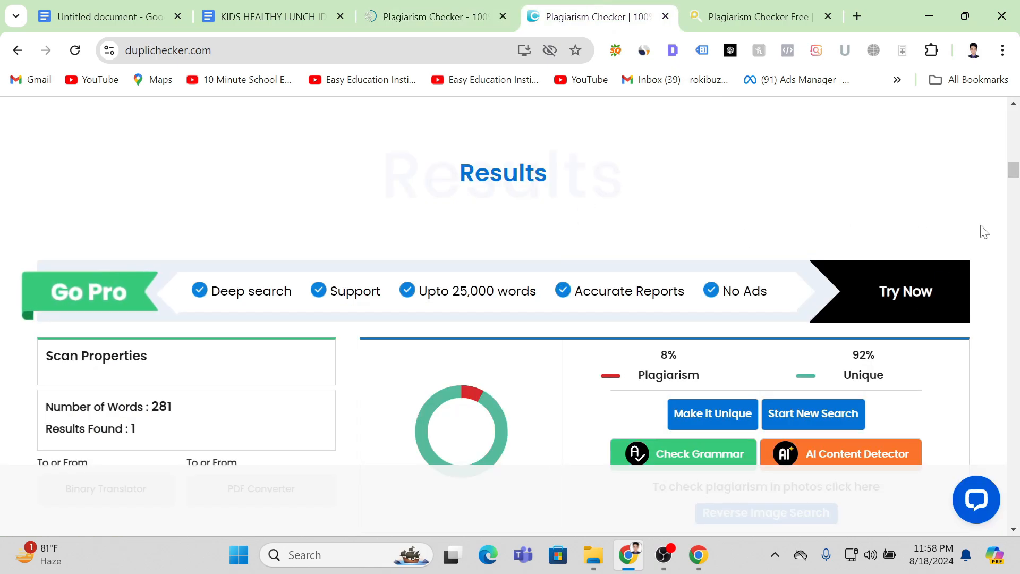
scroll(923, 189, "down", 3)
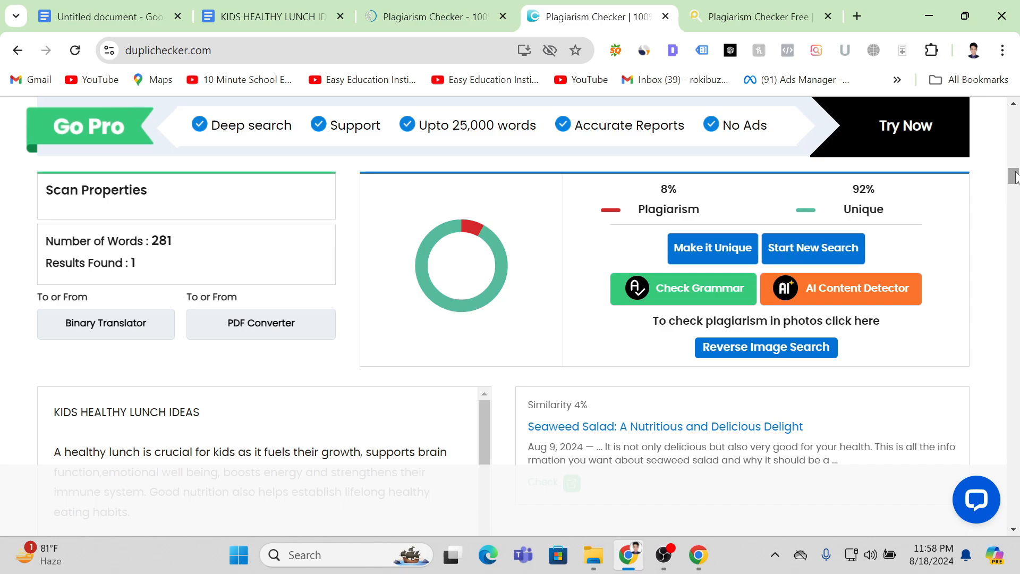
left_click_drag(1015, 175, 1015, 186)
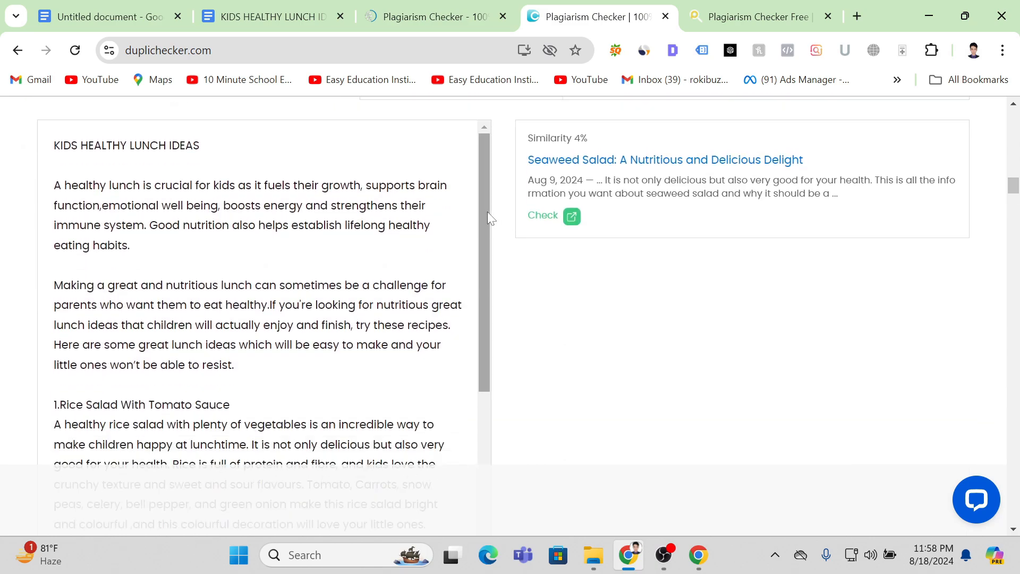
mouse_move(487, 211)
left_mouse_down()
mouse_move(486, 443)
mouse_move(488, 187)
left_mouse_up()
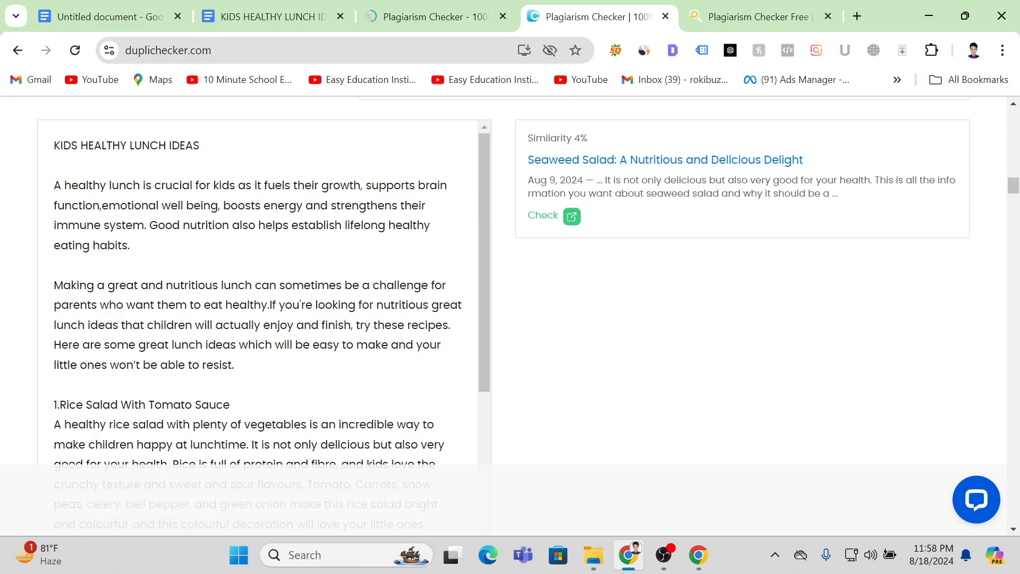
left_click(553, 220)
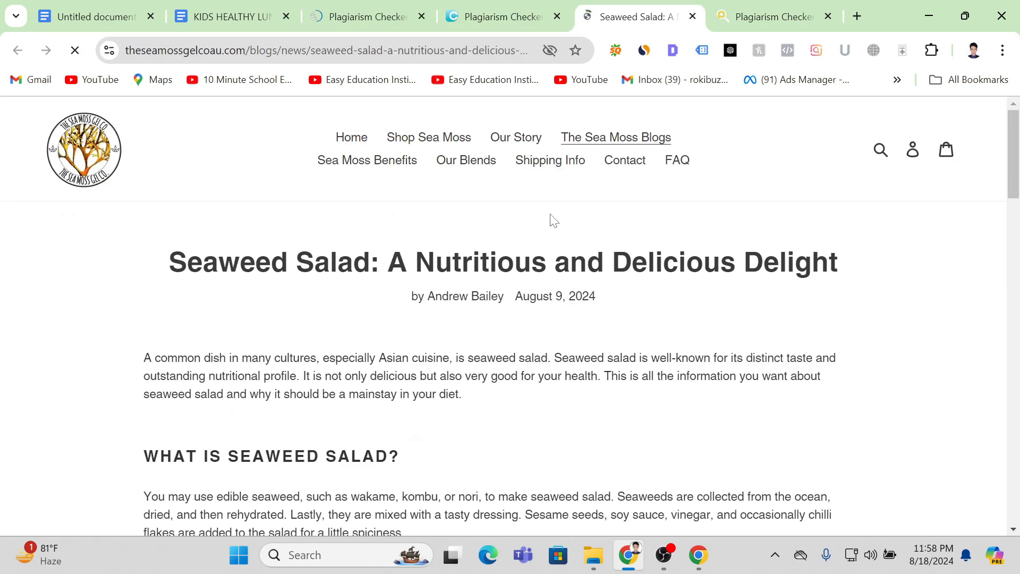
left_click(693, 16)
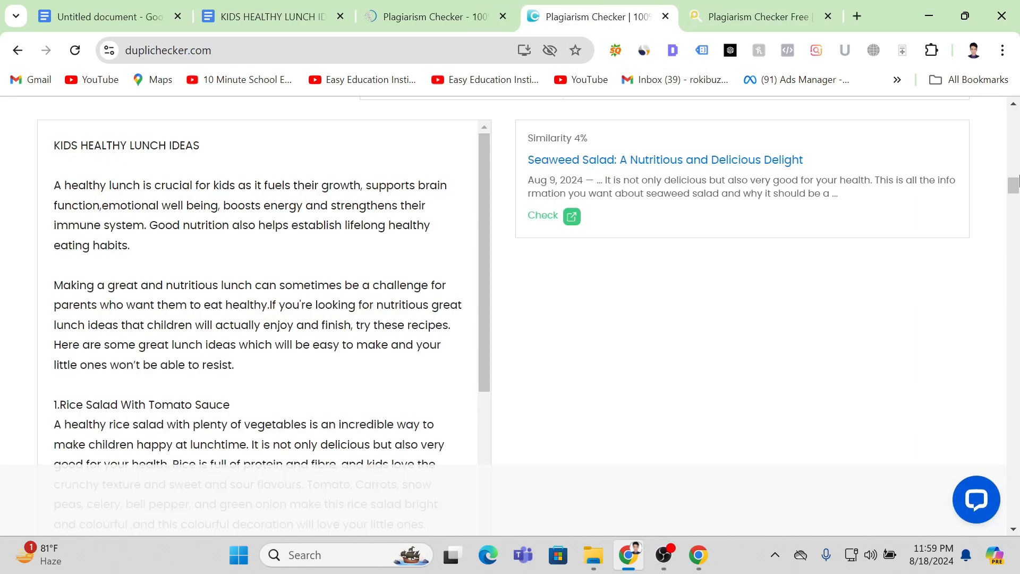
left_click_drag(1015, 196, 1015, 190)
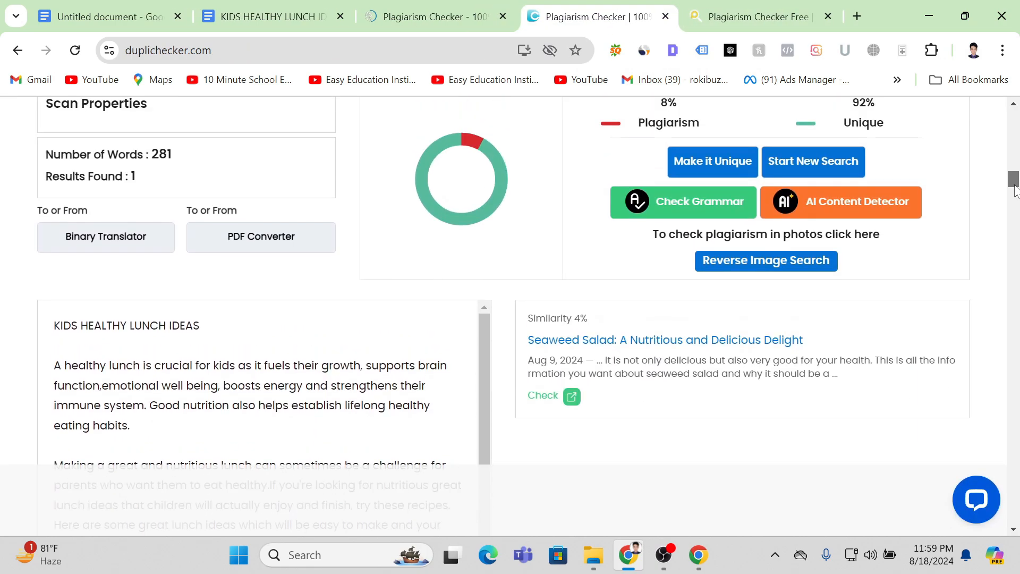
Examine the Plagiarism Detector scan report, including its percentages and the highlighted sentences in the lunch article
left_click(717, 6)
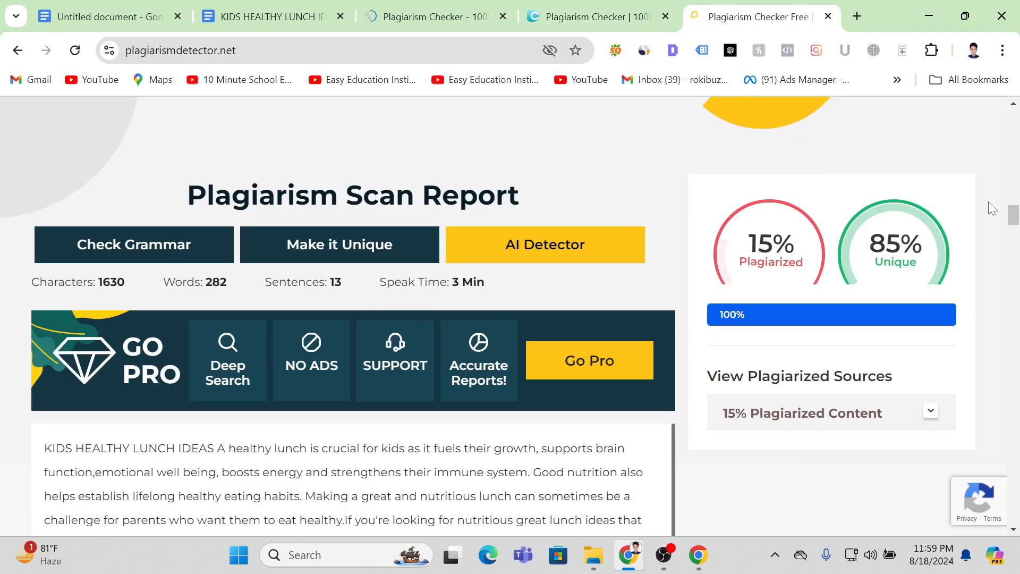
left_click_drag(1013, 215, 1015, 157)
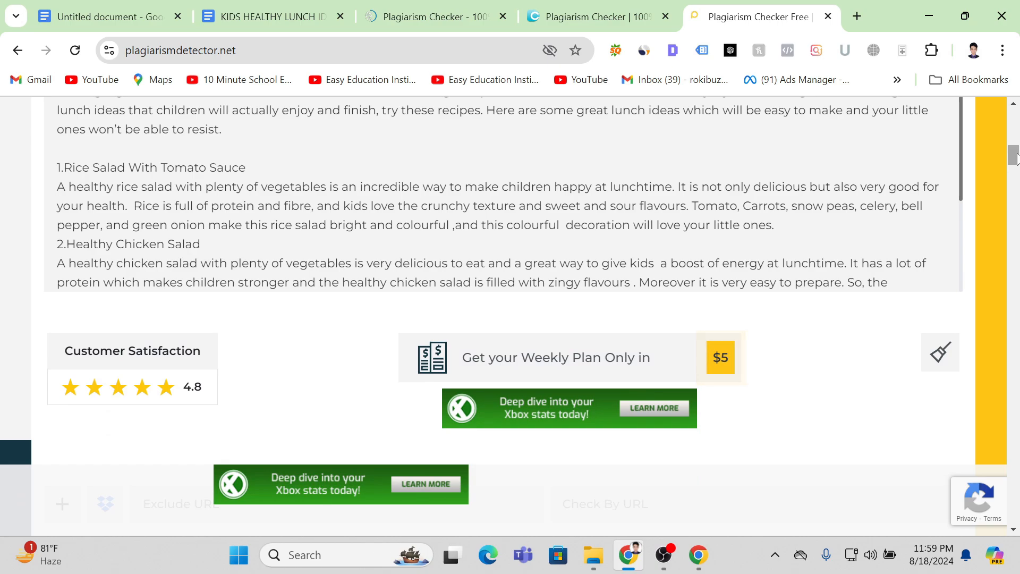
left_click_drag(1016, 157, 987, 229)
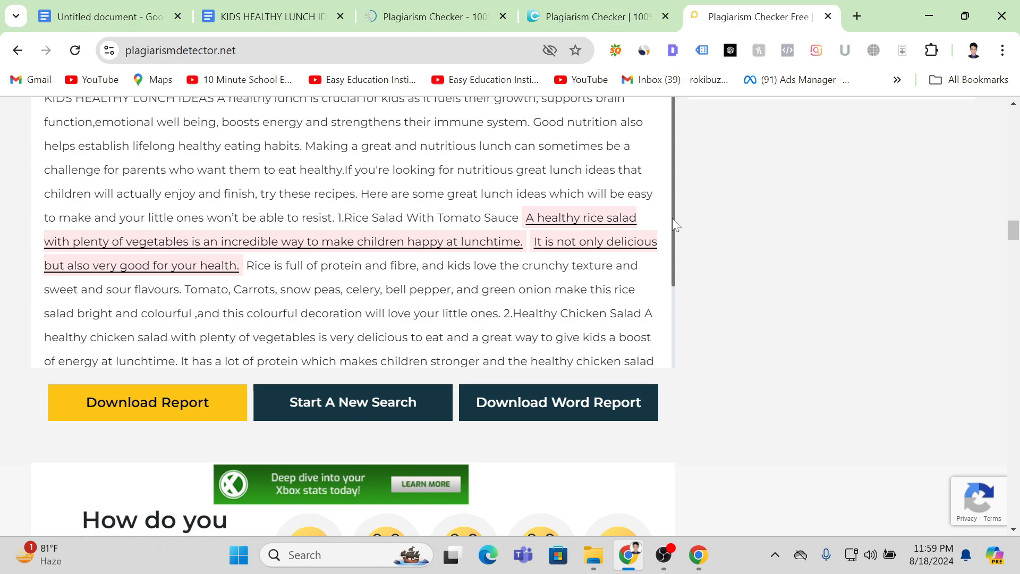
scroll(671, 218, "down", 2)
scroll(677, 140, "up", 2)
left_click_drag(1013, 234, 1011, 121)
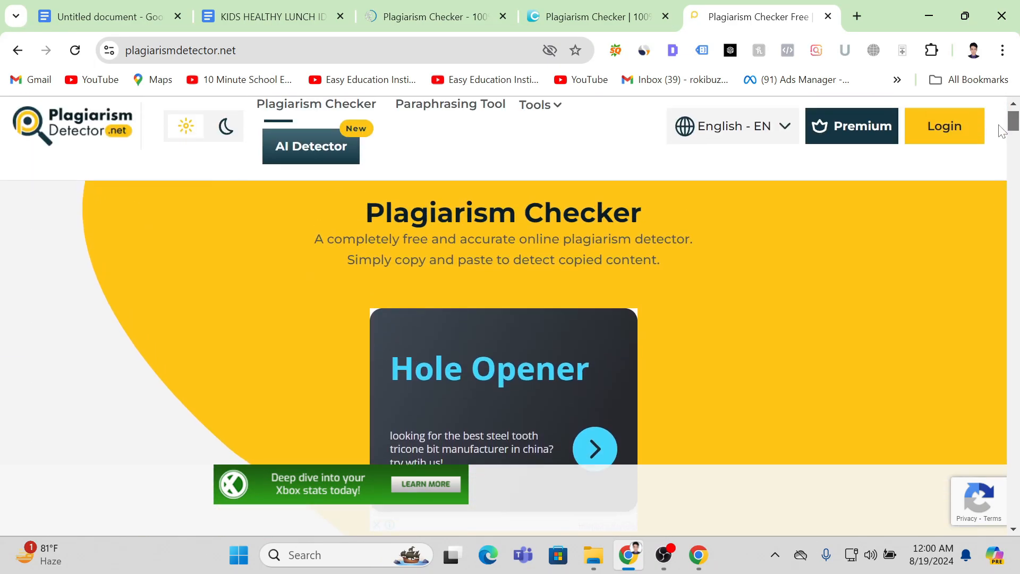
In the untitled ADHD vitamins document, select and copy the text from the title through the end of the Omega-3 Fatty Acids section
left_click(128, 10)
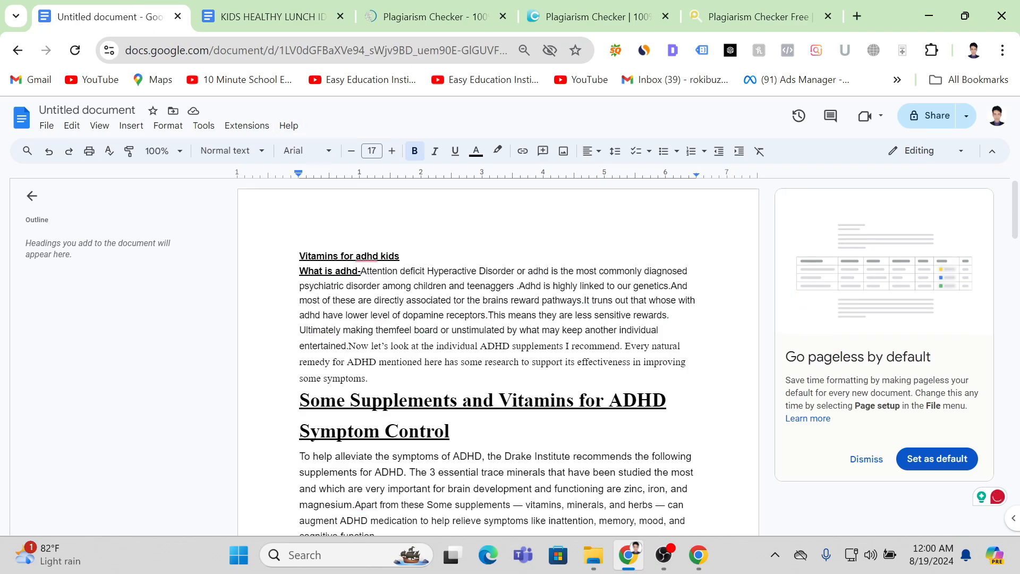
left_click_drag(299, 256, 457, 396)
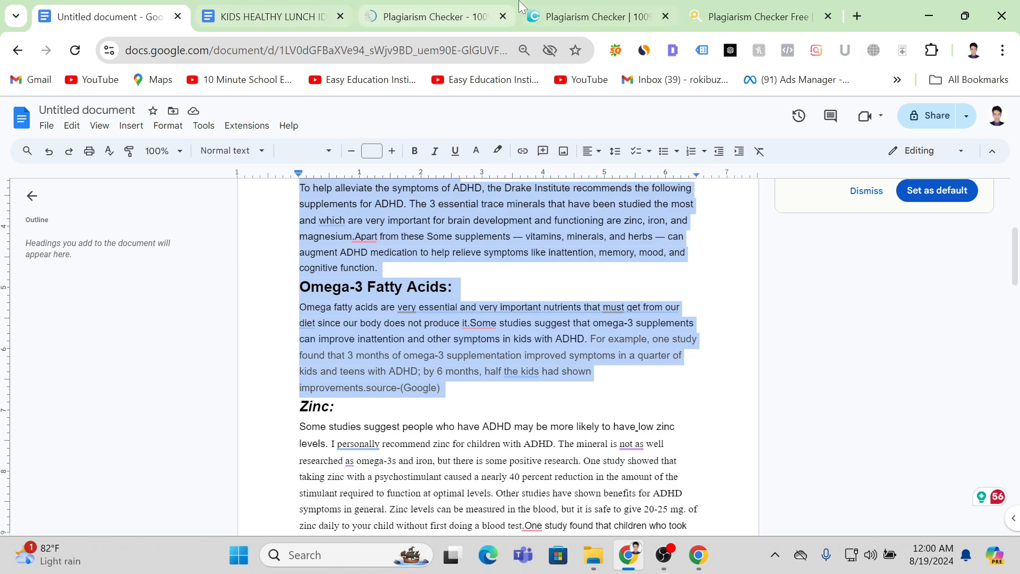
Replace the lunch article in the Search Engine Reports checker's text box with the copied ADHD vitamins text
left_click(462, 8)
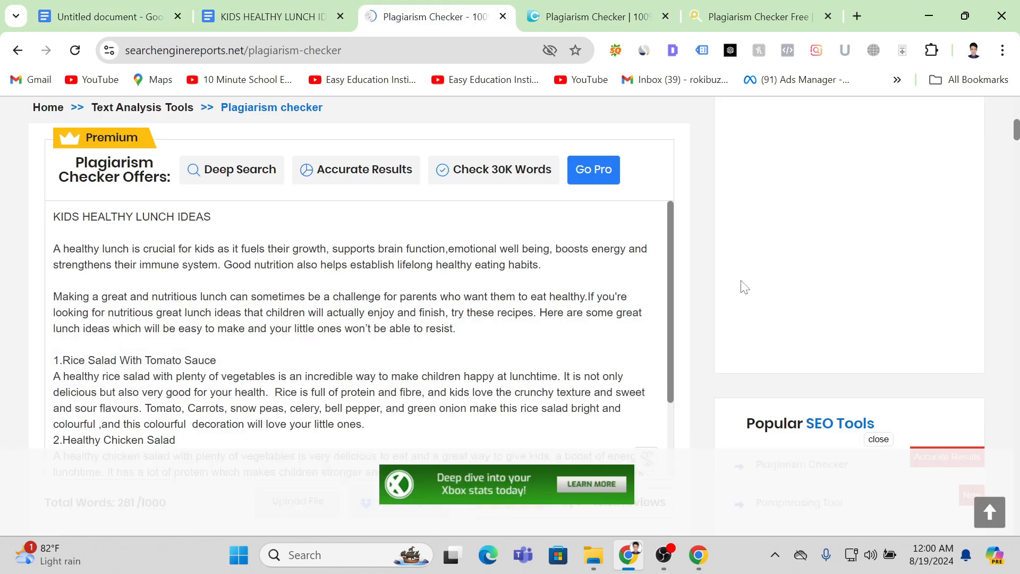
scroll(507, 319, "down", 1)
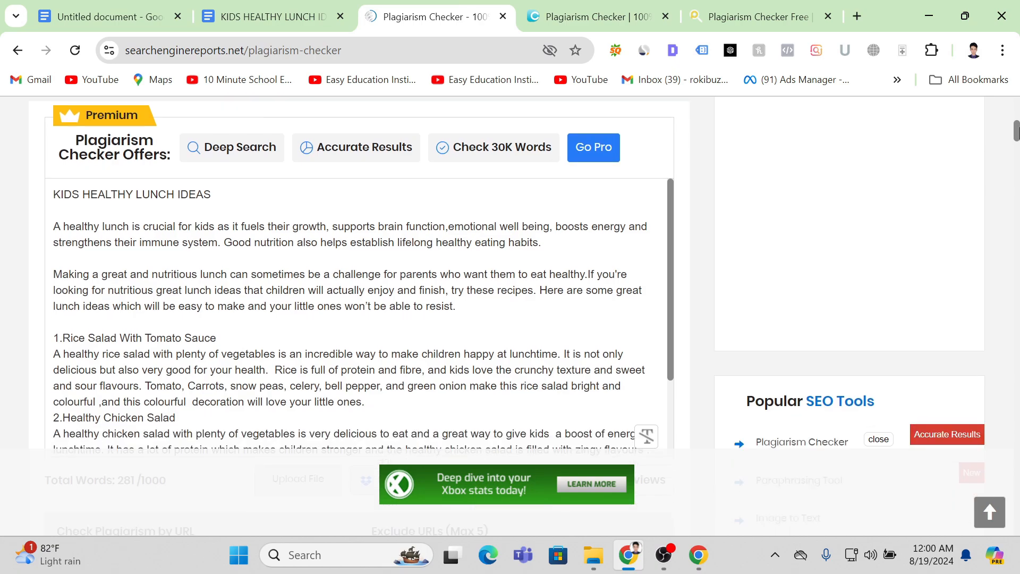
key("shift+Up")
key("shift+Up")
key("shift+Up")
key("shift+Up")
key("shift+Up")
key("shift+Up")
key("shift+Up")
key("shift+Up")
key("shift+Up")
key("shift+Up")
key("shift+Up")
key("shift+Up")
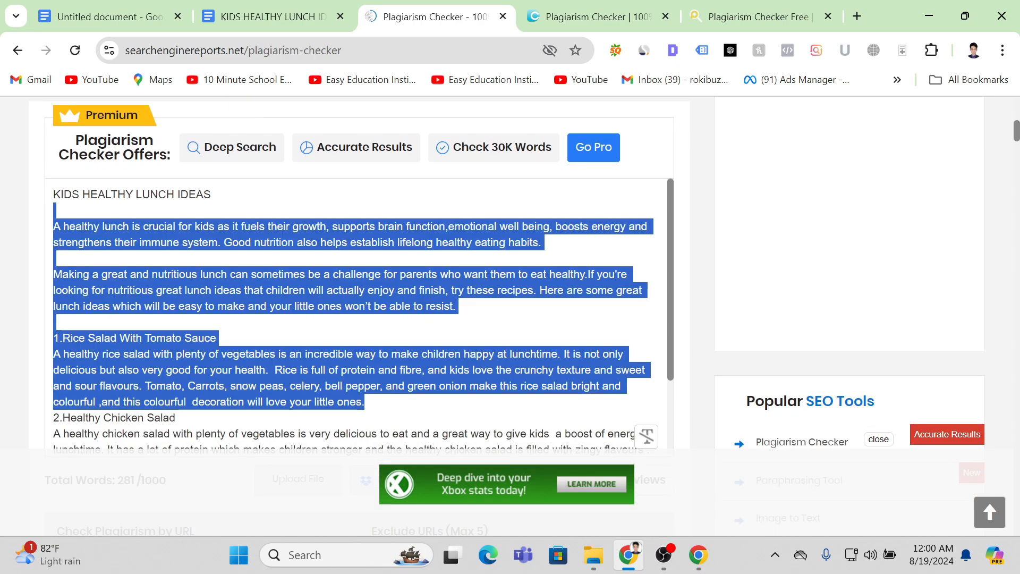
key("BackSpace")
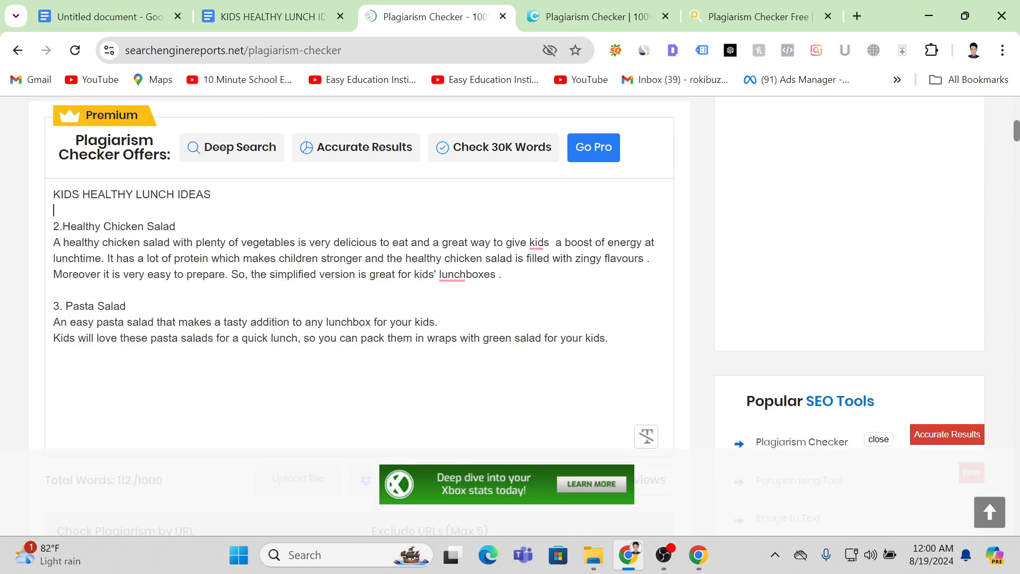
left_click_drag(609, 338, 6, 191)
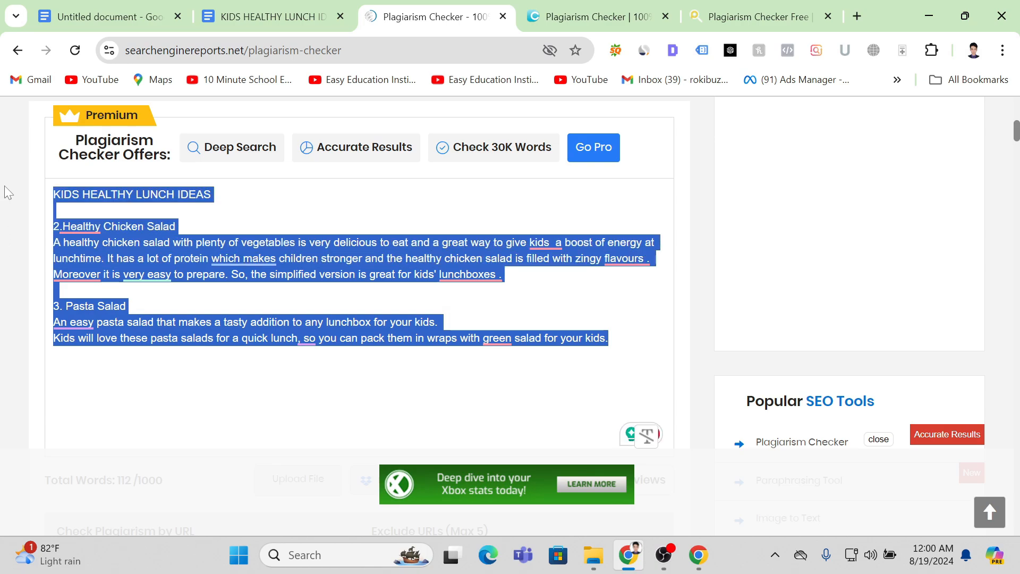
key("BackSpace")
key("ctrl+v")
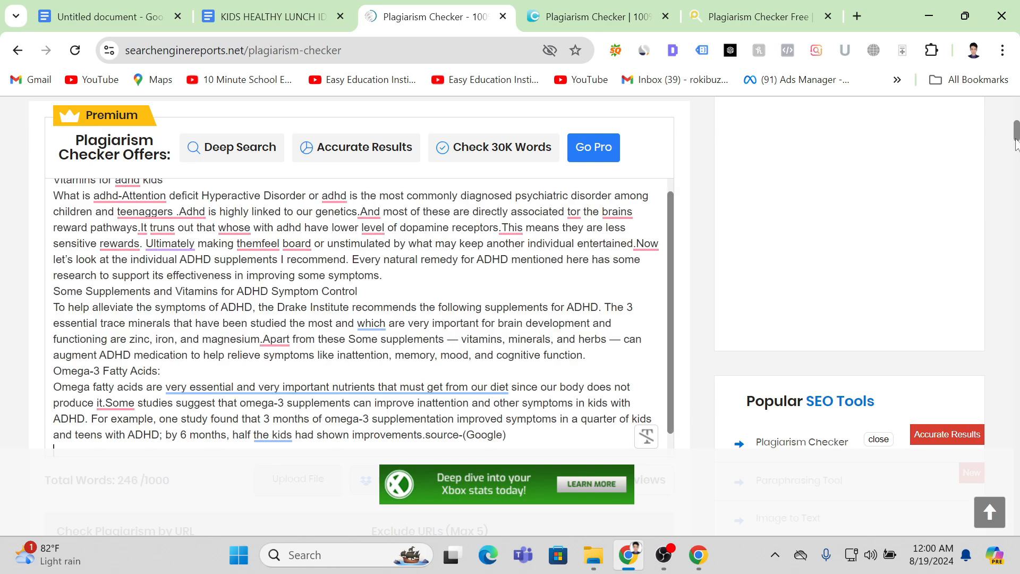
Complete the robot verification and start the plagiarism check of the ADHD vitamins text in Search Engine Reports
scroll(1016, 144, "down", 5)
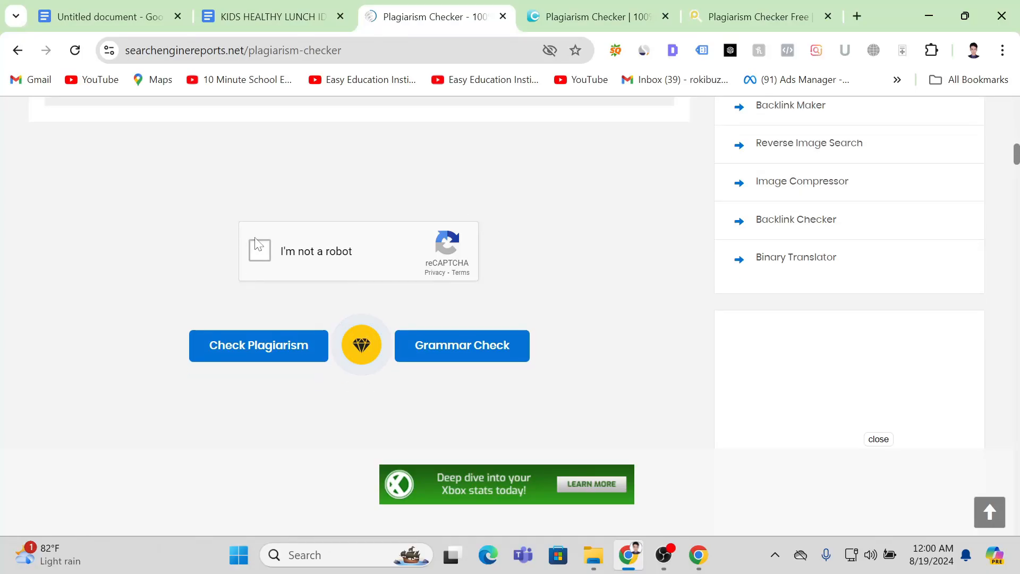
left_click(262, 247)
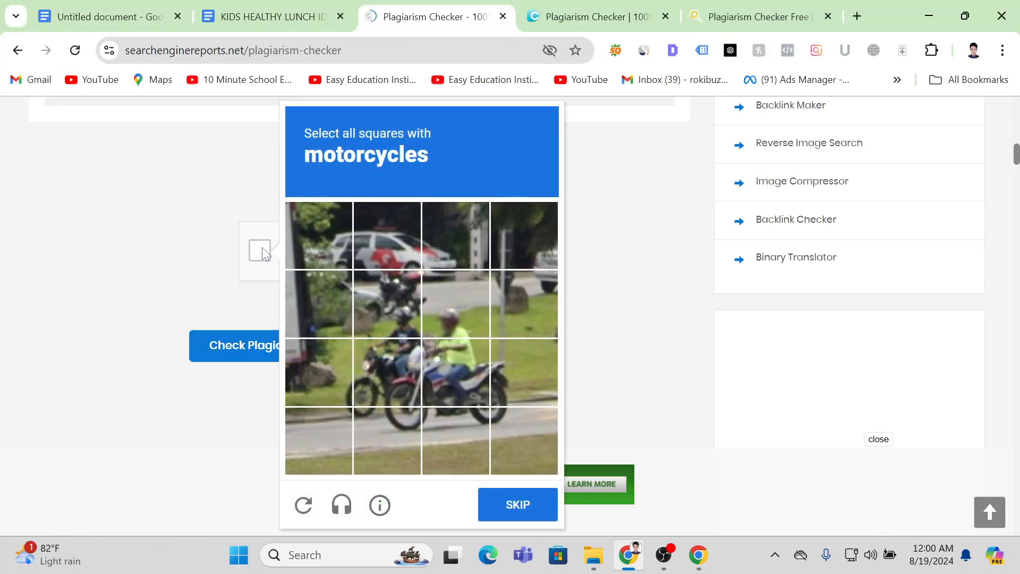
left_click(251, 347)
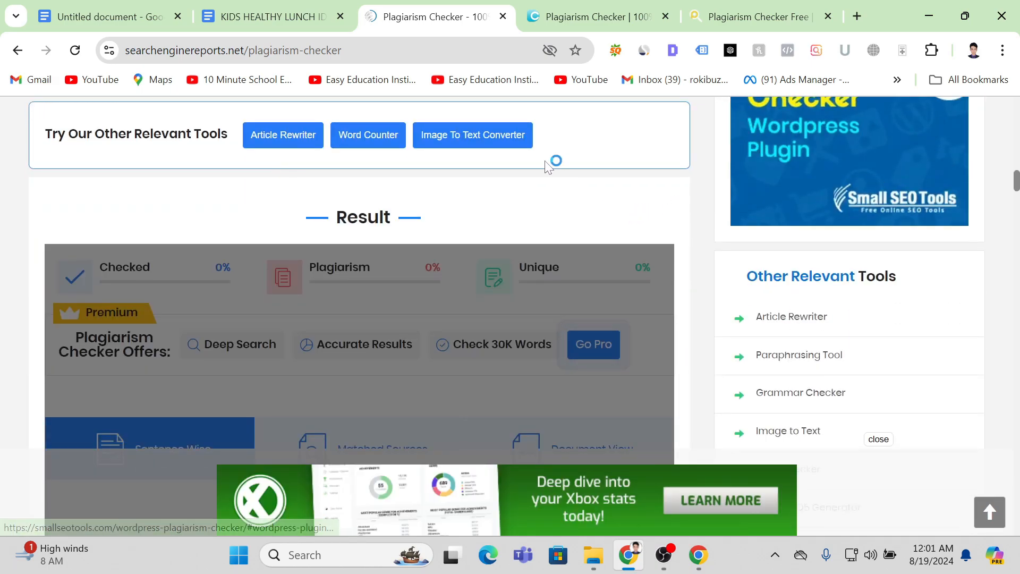
In Duplichecker, replace the lunch article with the copied ADHD vitamins text, complete the robot verification, and run the plagiarism check
left_click(578, 9)
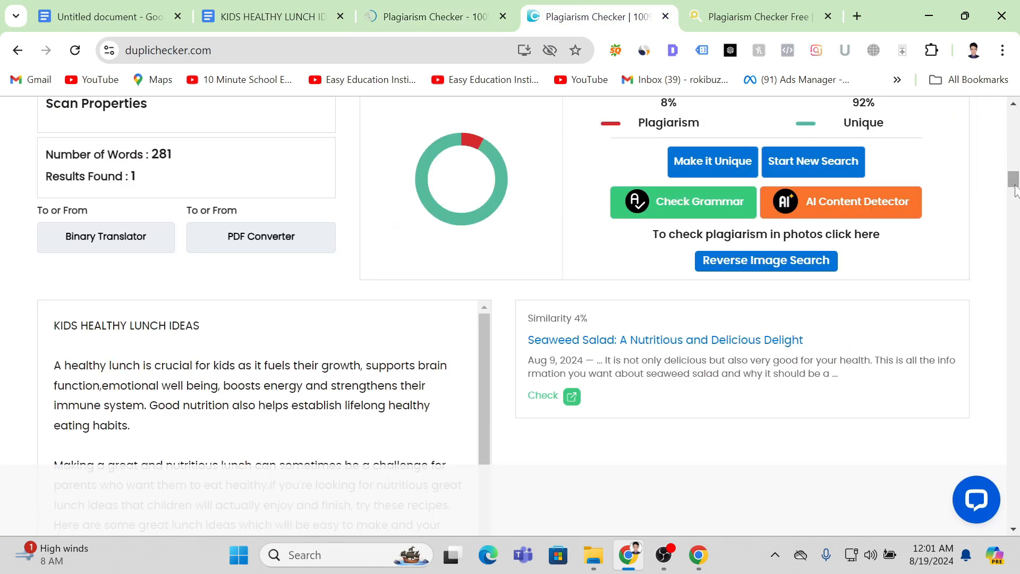
mouse_move(1014, 190)
left_mouse_down()
mouse_move(1014, 181)
mouse_move(1010, 201)
left_mouse_up()
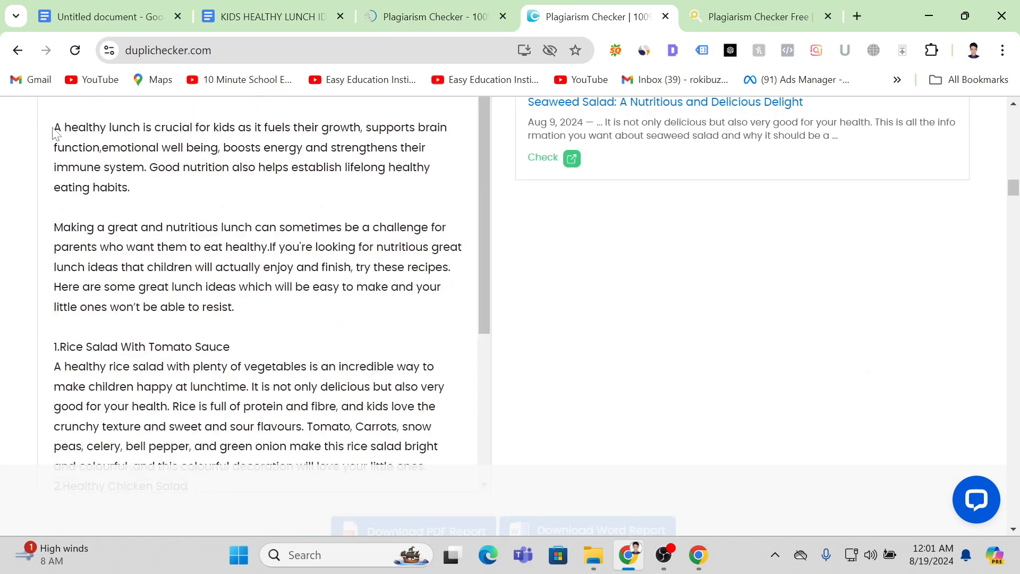
left_click_drag(55, 133, 747, 383)
key("BackSpace")
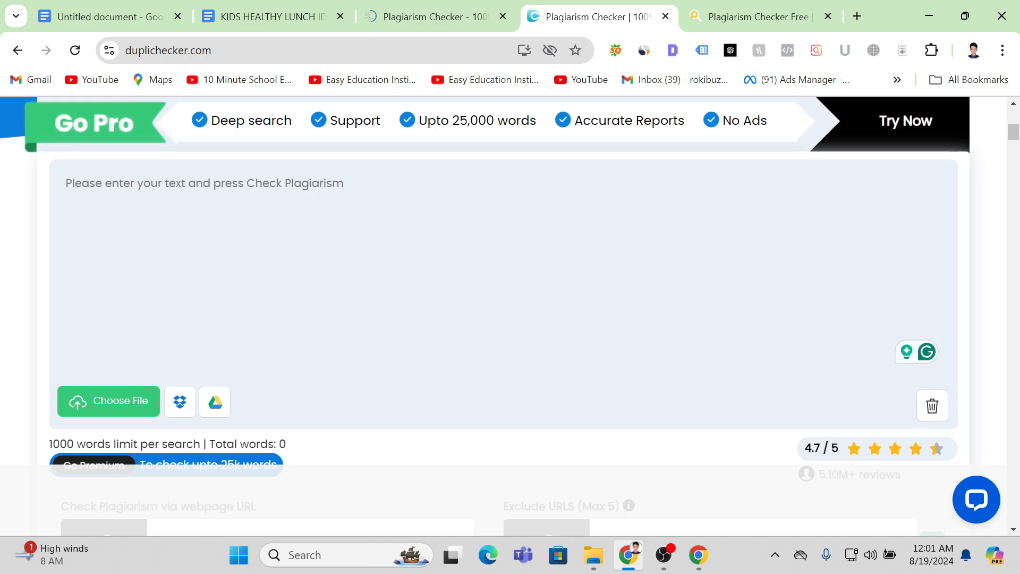
key("ctrl+v")
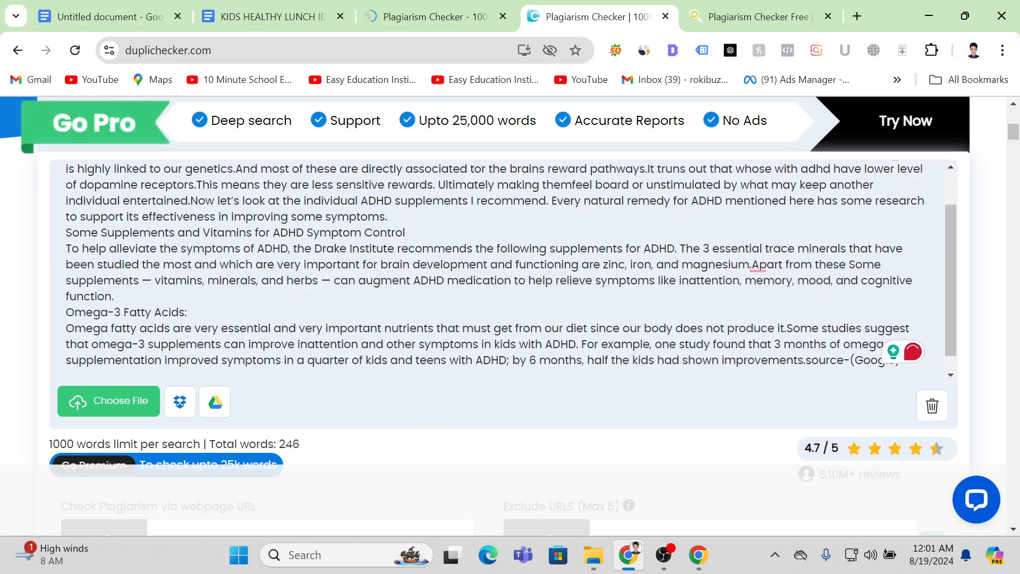
left_click_drag(1014, 144, 1014, 160)
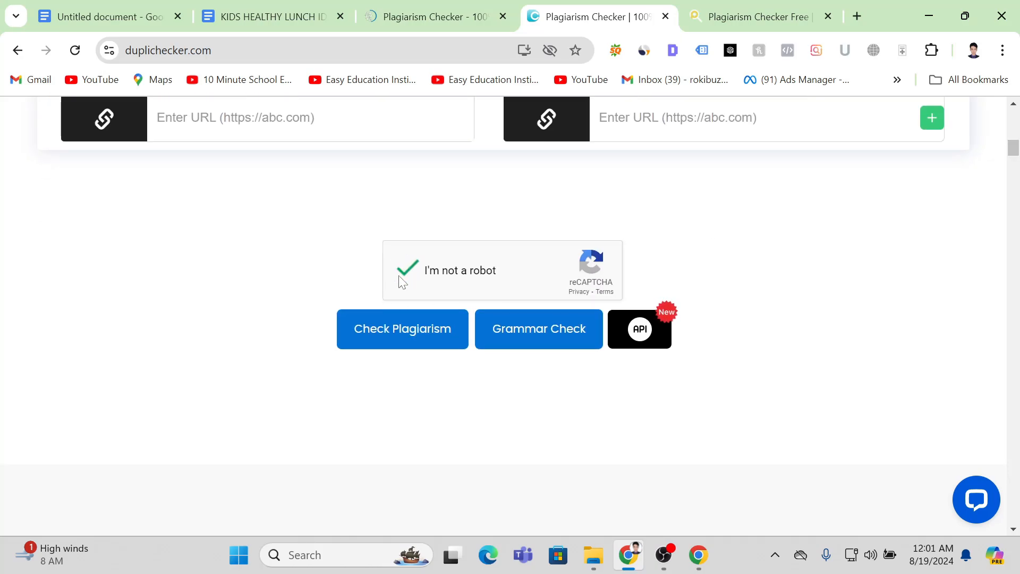
left_click(400, 334)
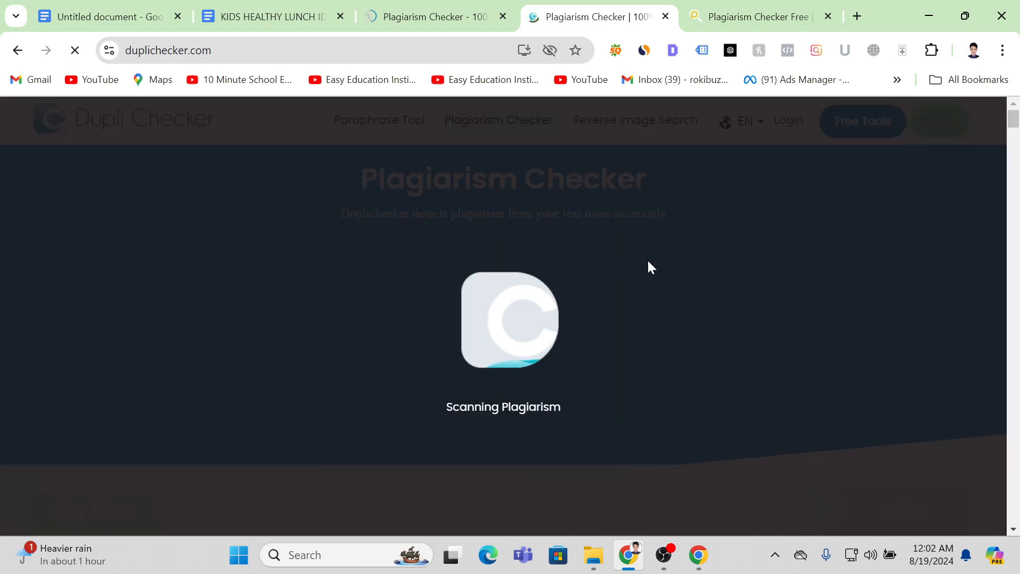
In Plagiarism Detector, replace the lunch article with the copied ADHD vitamins text and run the plagiarism check
left_click(721, 7)
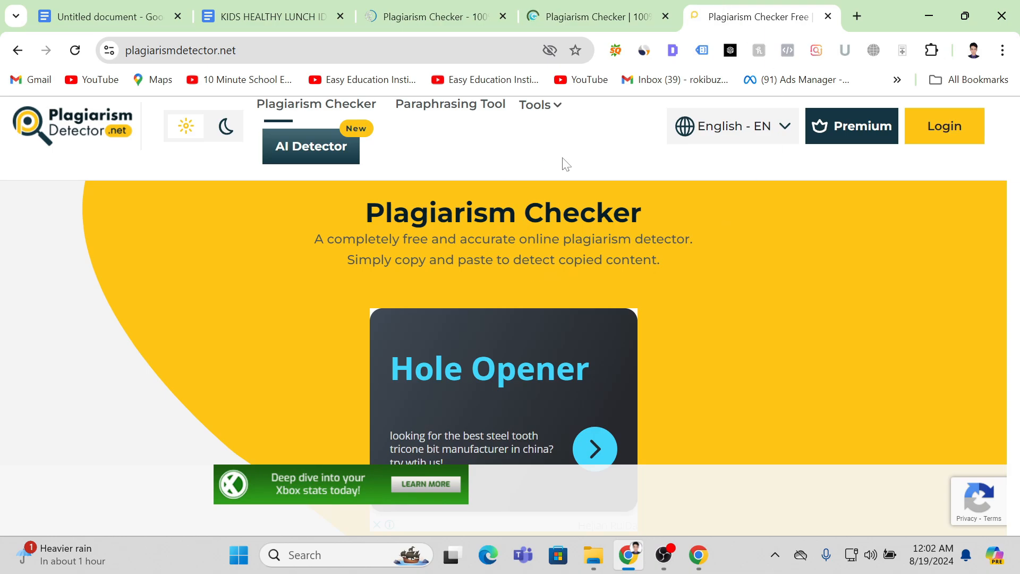
scroll(1015, 127, "down", 1)
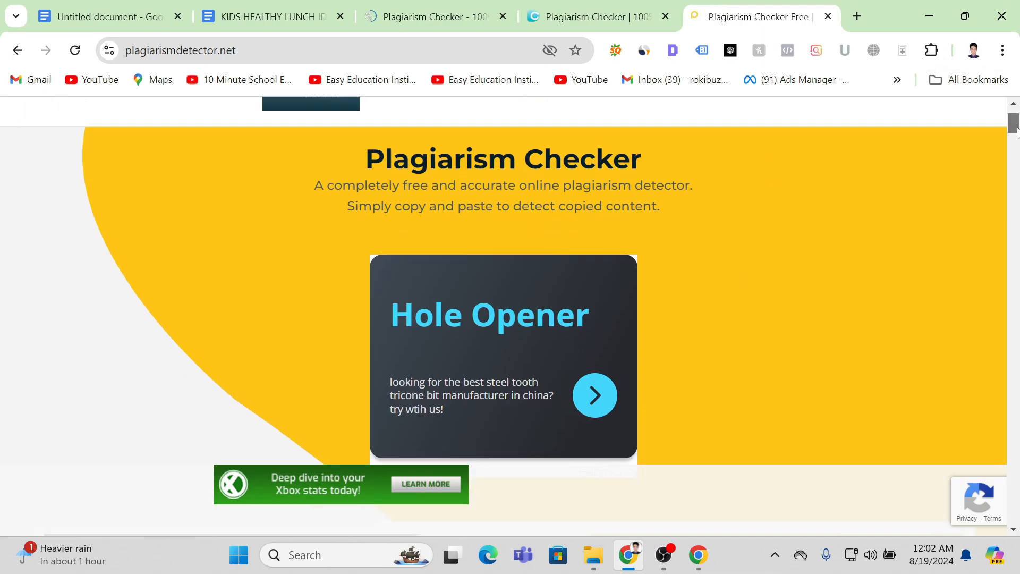
scroll(1016, 132, "down", 8)
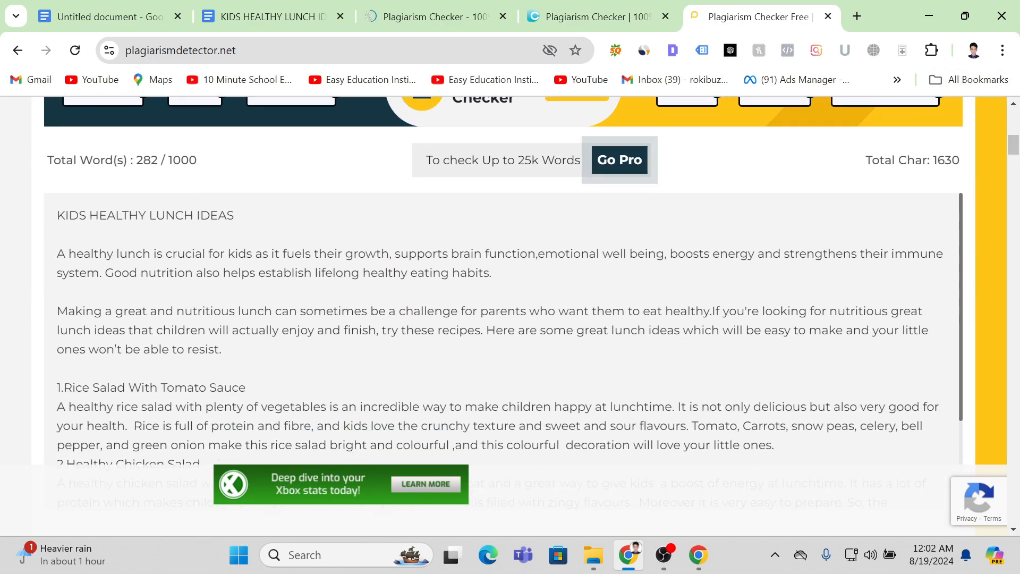
mouse_move(57, 215)
left_mouse_down()
mouse_move(218, 330)
mouse_move(202, 406)
mouse_move(226, 499)
mouse_move(218, 529)
left_mouse_up()
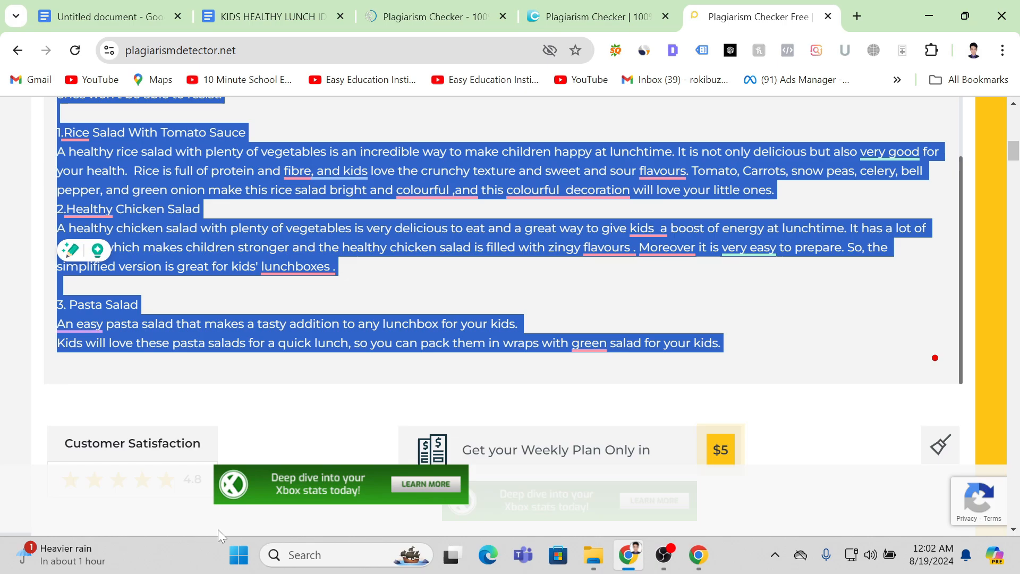
key("BackSpace")
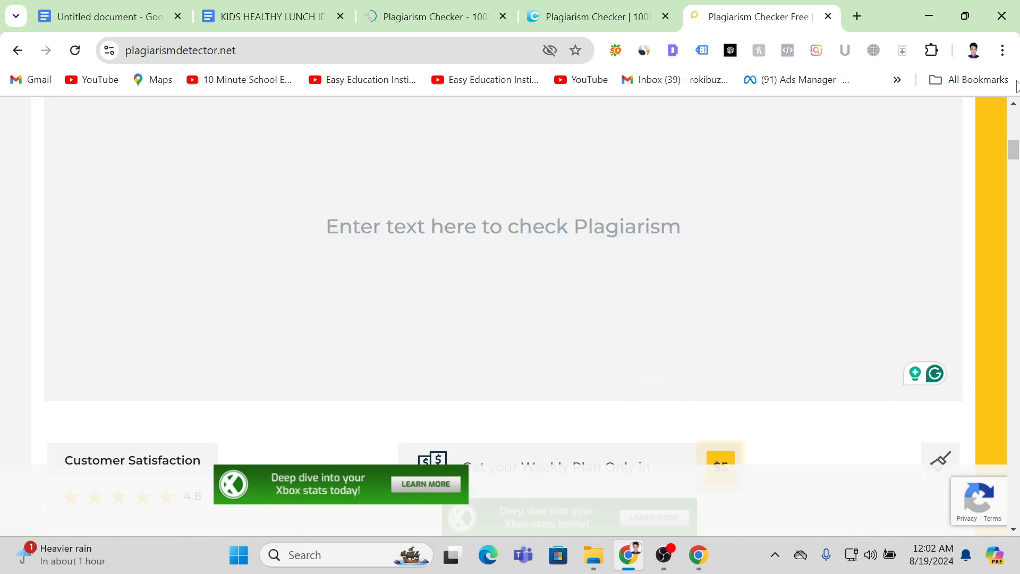
scroll(1014, 154, "up", 4)
scroll(1014, 154, "down", 3)
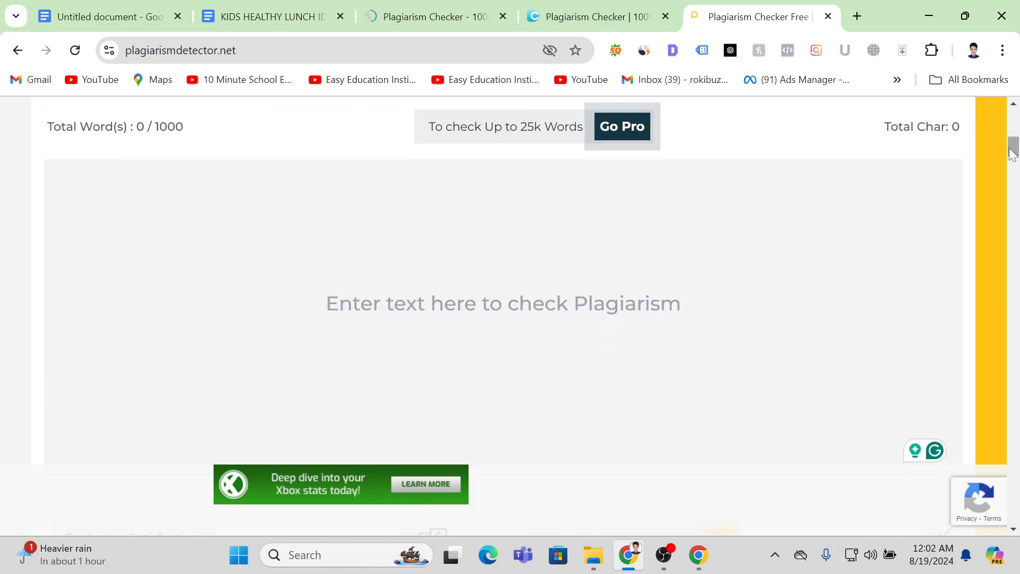
key("ctrl+v")
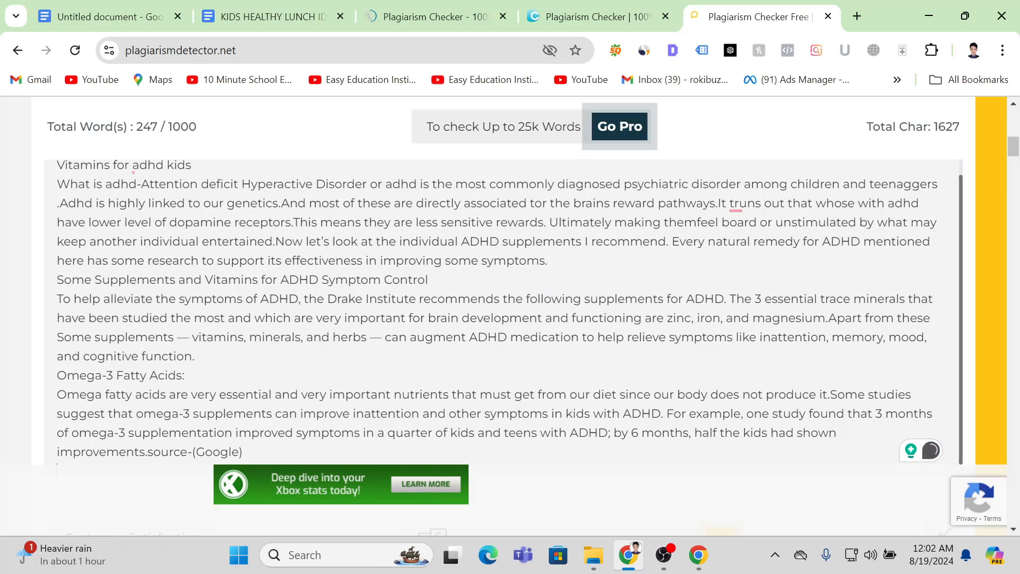
scroll(1015, 180, "down", 10)
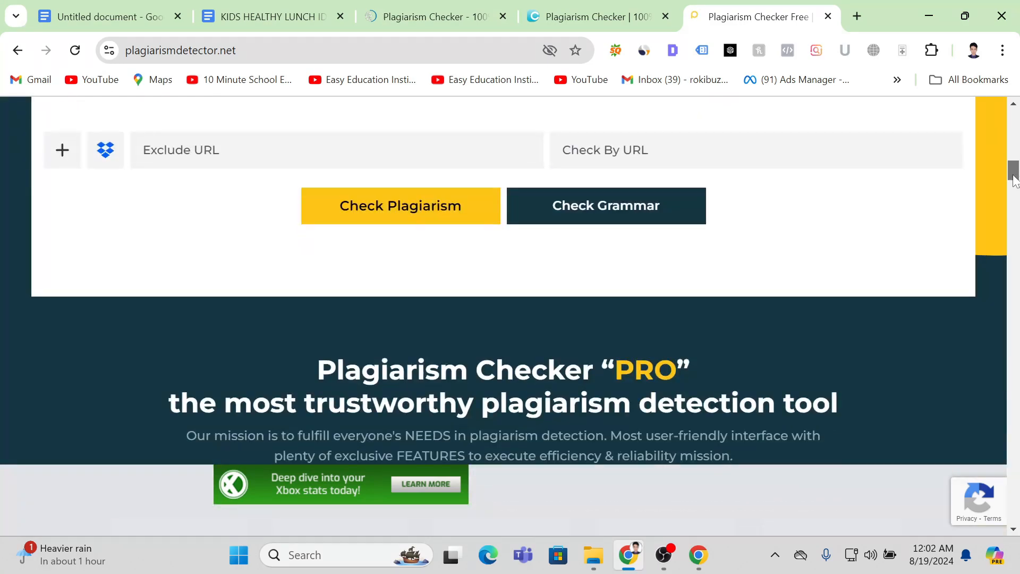
left_click(413, 222)
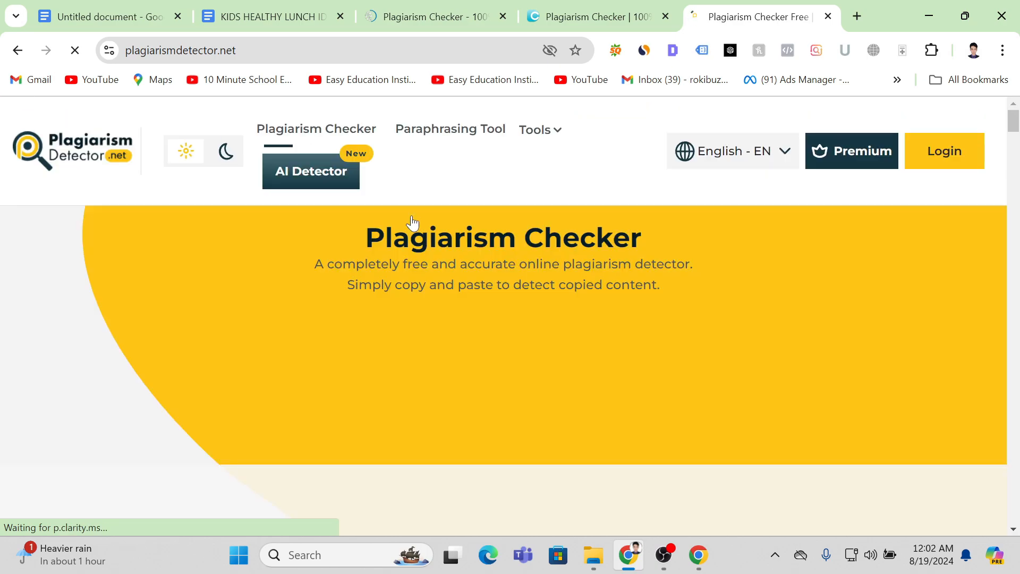
Review the Search Engine Reports sentence results for the ADHD text and open the source search for the "Every natural remedy for ADHD" sentence
left_click(443, 7)
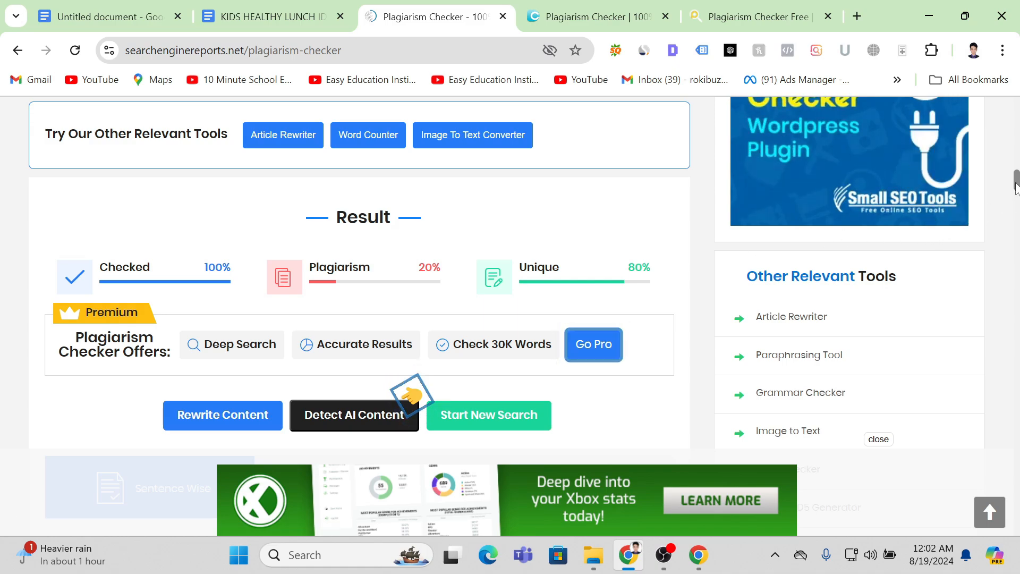
scroll(433, 225, "down", 8)
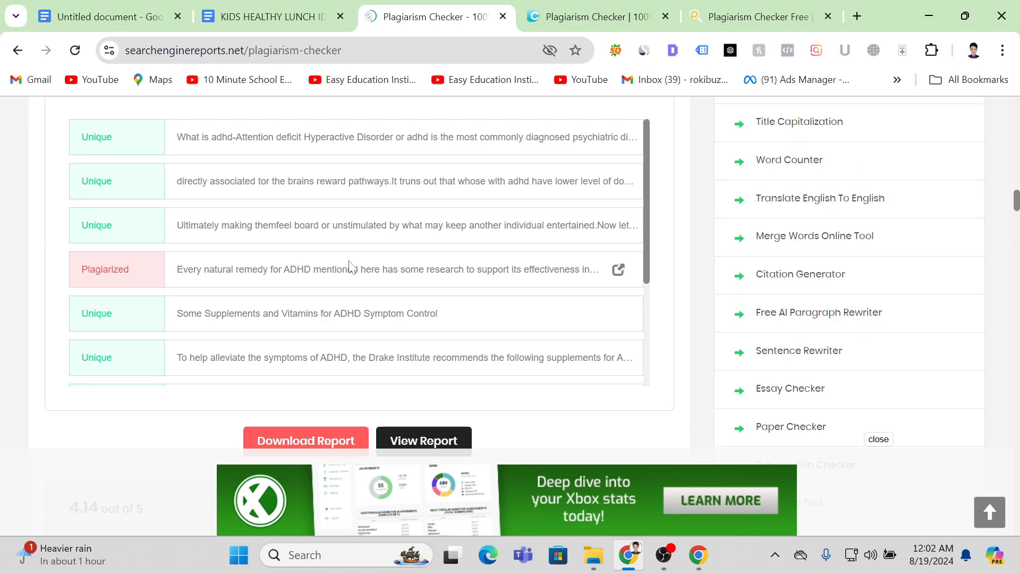
left_click_drag(648, 205, 648, 291)
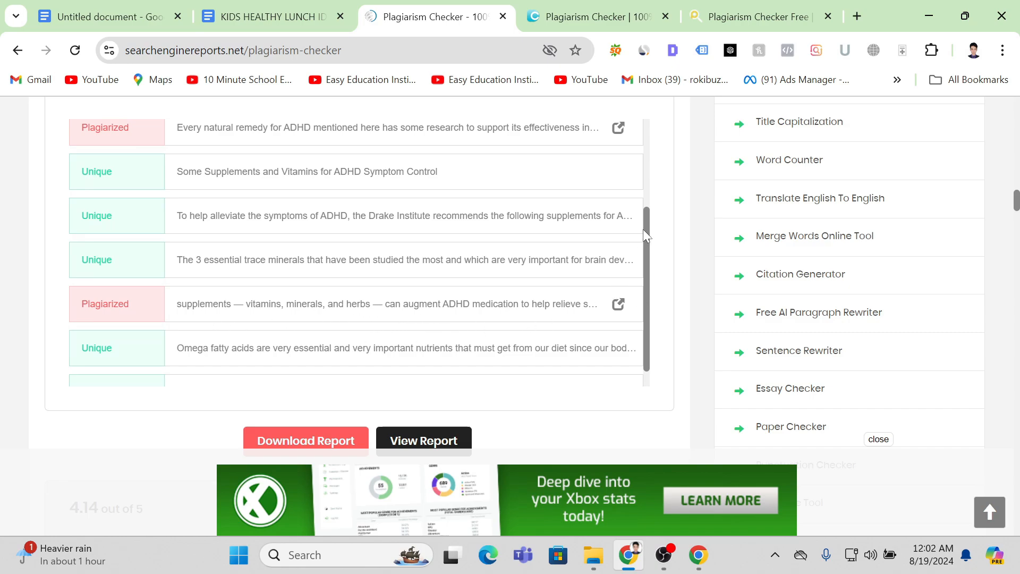
left_click_drag(645, 233, 646, 210)
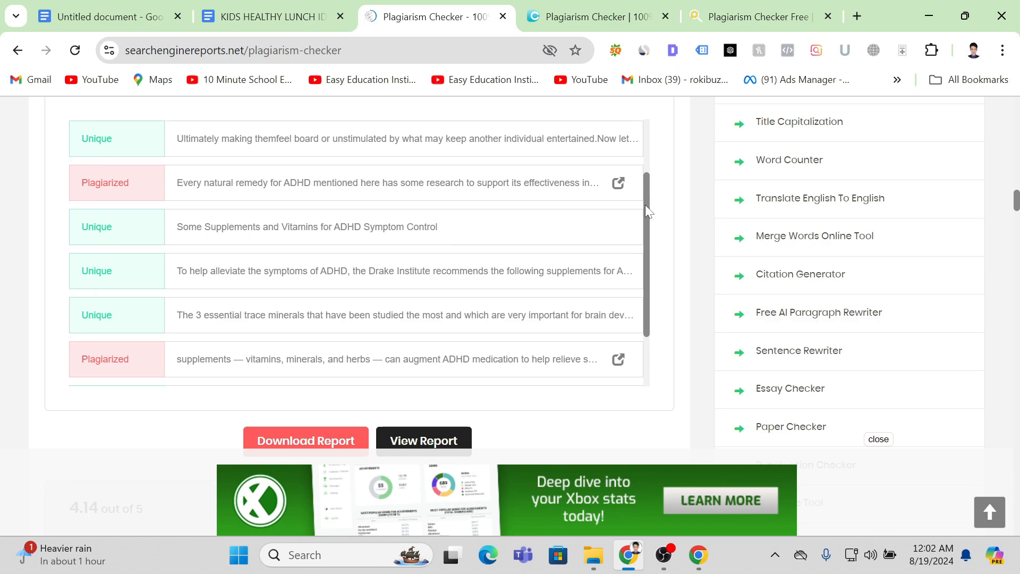
left_click(619, 184)
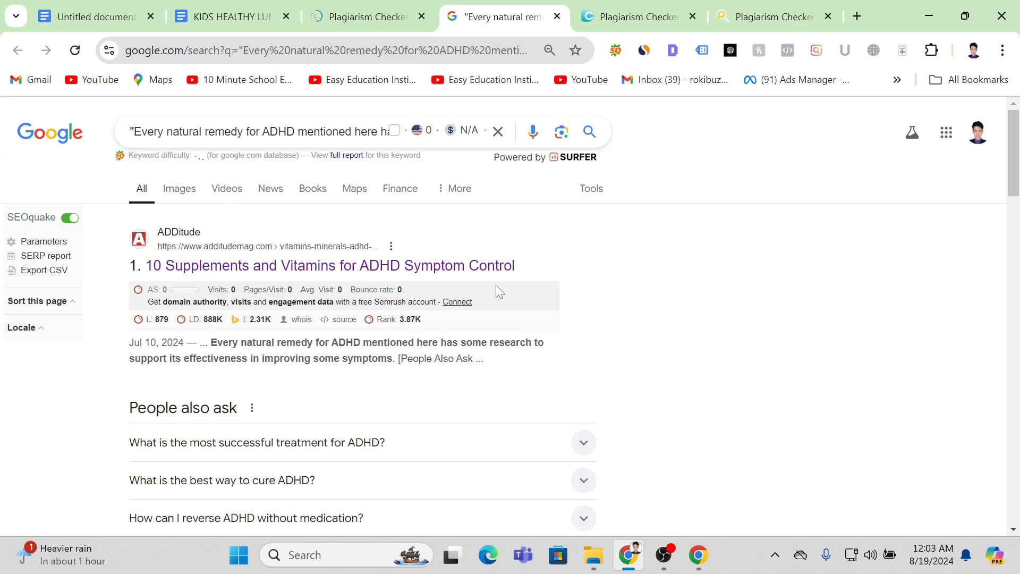
Return to the Search Engine Reports results, review the remaining sentences in the list, and close the Google search page
left_click(391, 11)
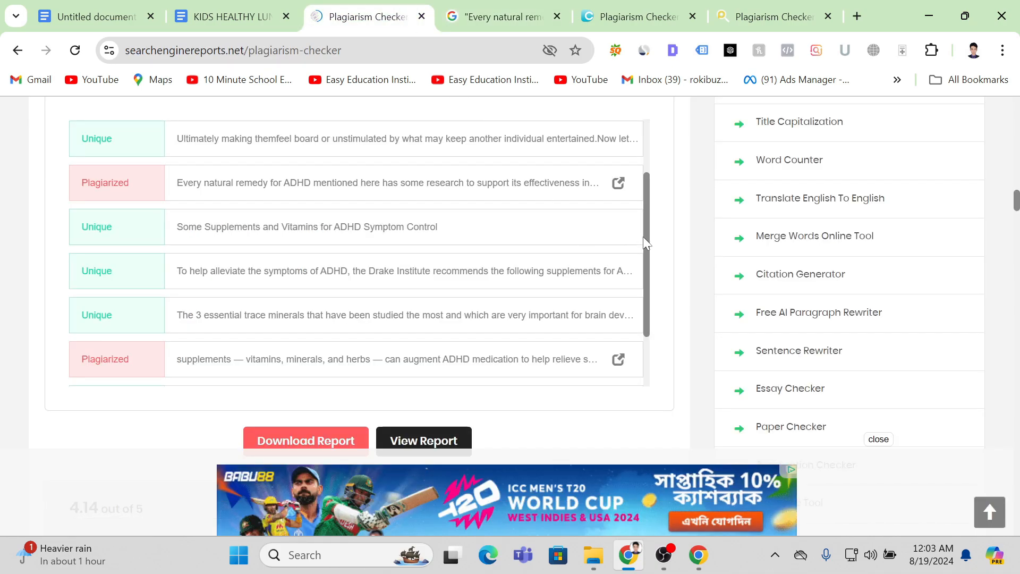
left_click_drag(641, 229, 642, 293)
scroll(642, 318, "down", 2)
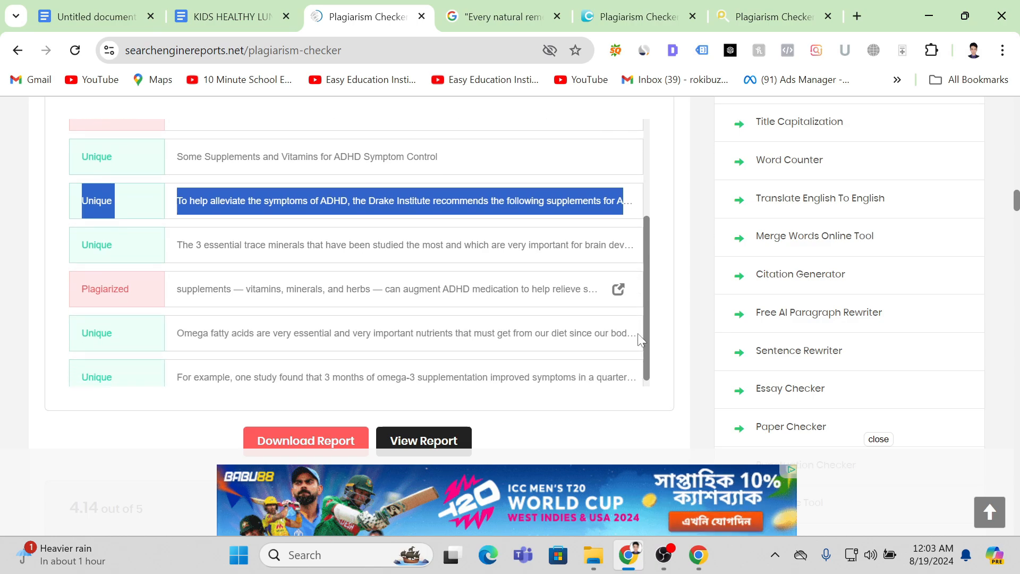
left_click(672, 271)
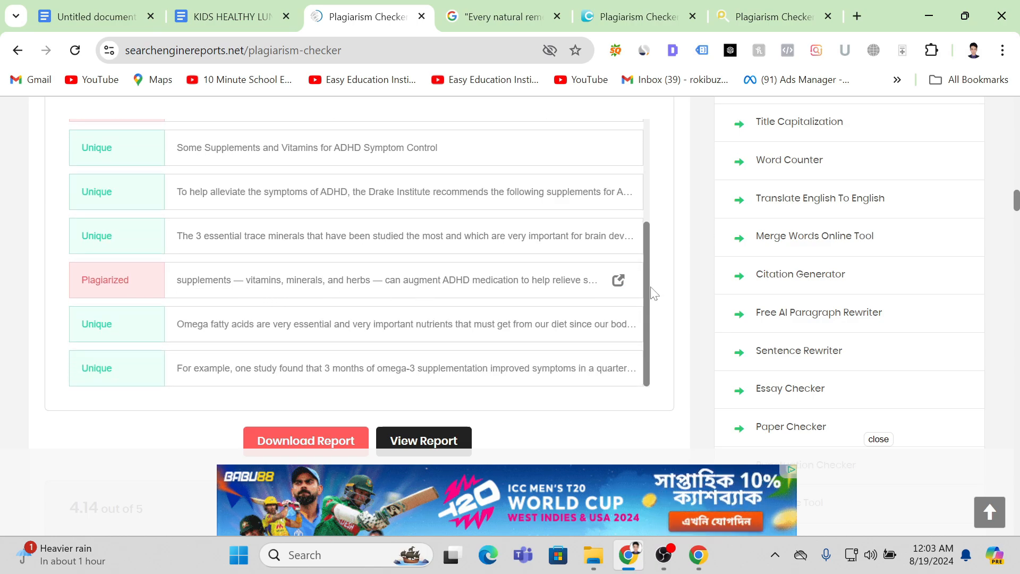
scroll(645, 289, "up", 3)
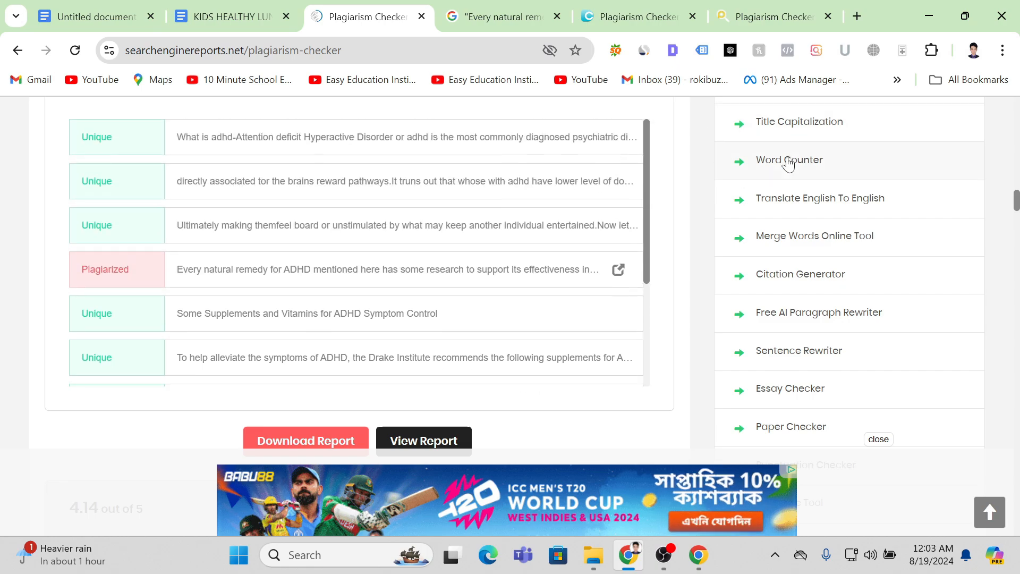
middle_click(514, 6)
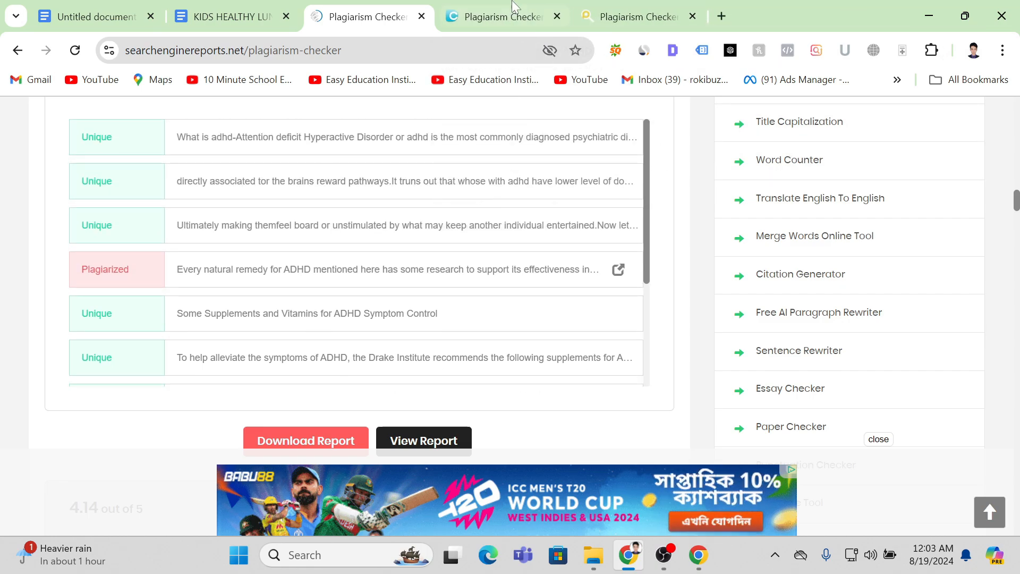
Examine Duplichecker's percentages, highlighted sentences and matched sources for the ADHD text, and open the Drake Institute supplements source
left_click(515, 7)
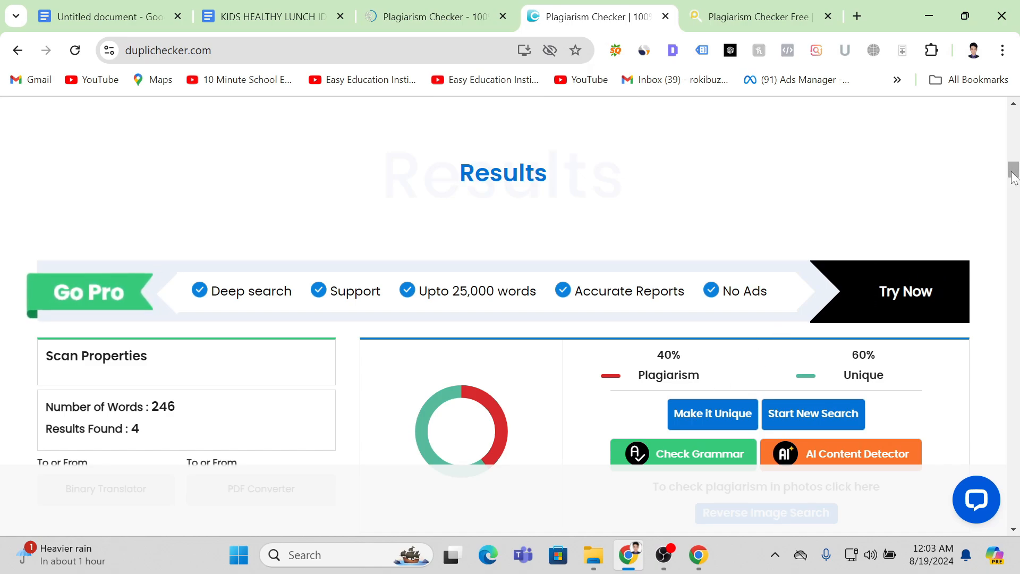
left_click_drag(1012, 181, 1009, 198)
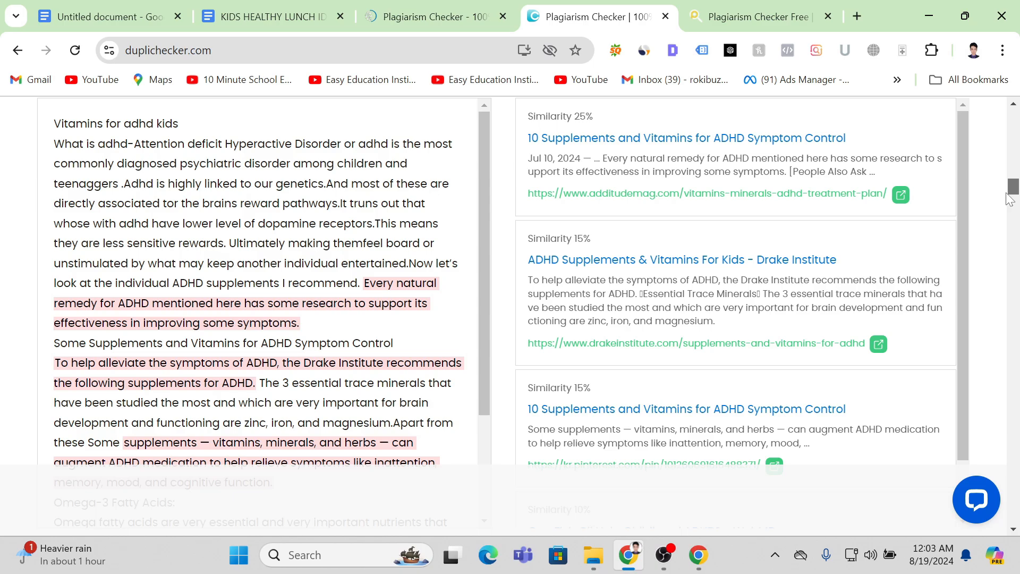
mouse_move(1010, 198)
left_mouse_down()
mouse_move(1010, 186)
mouse_move(1009, 196)
left_mouse_up()
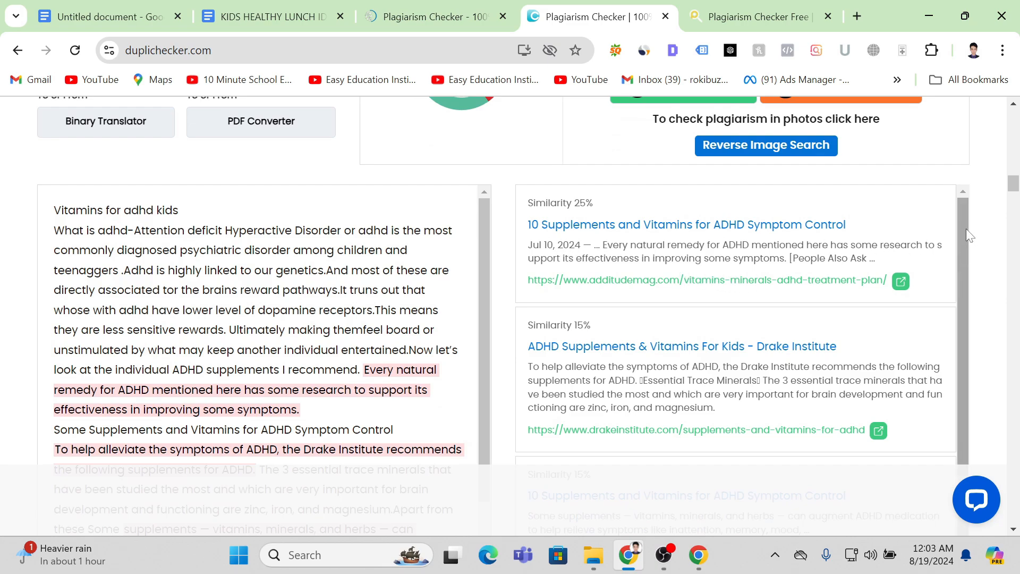
left_click_drag(963, 228, 957, 263)
scroll(943, 341, "down", 1)
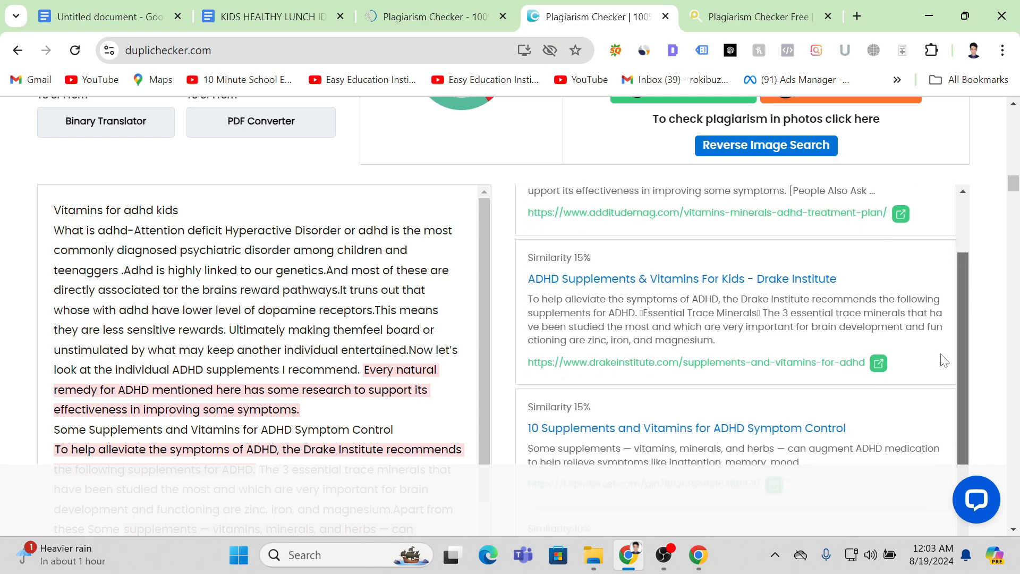
left_click_drag(479, 244, 483, 328)
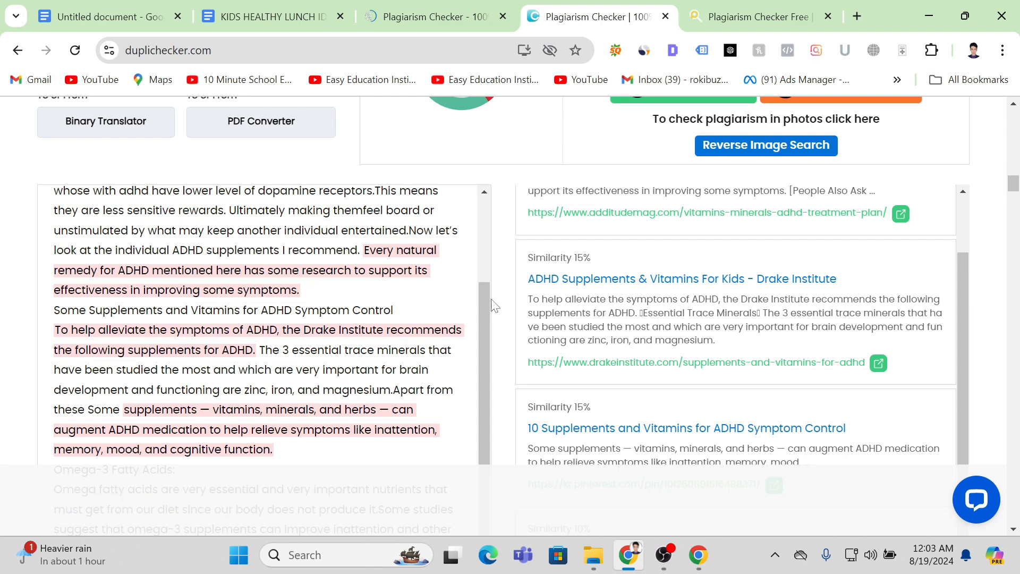
scroll(486, 305, "down", 1)
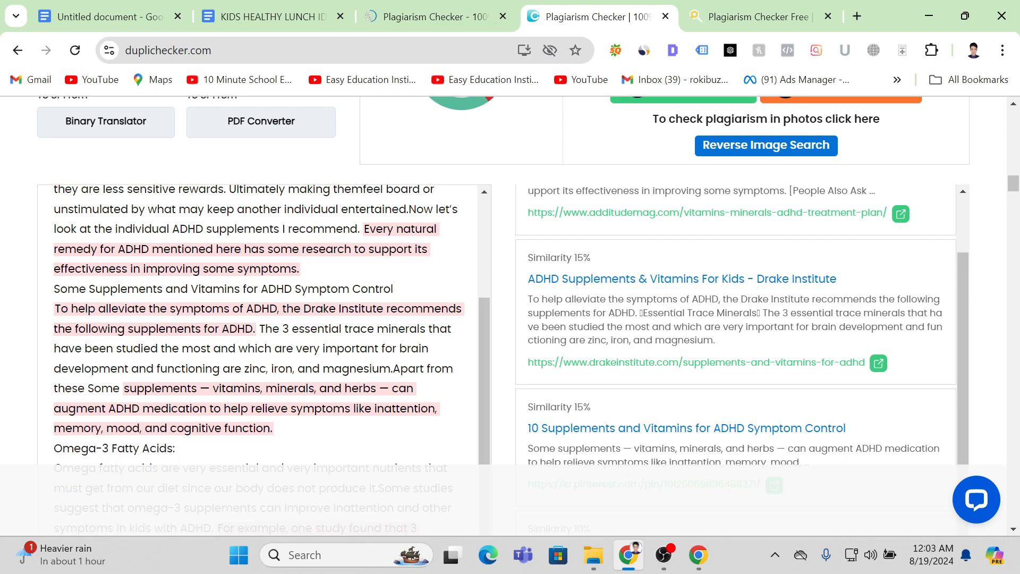
left_click(878, 363)
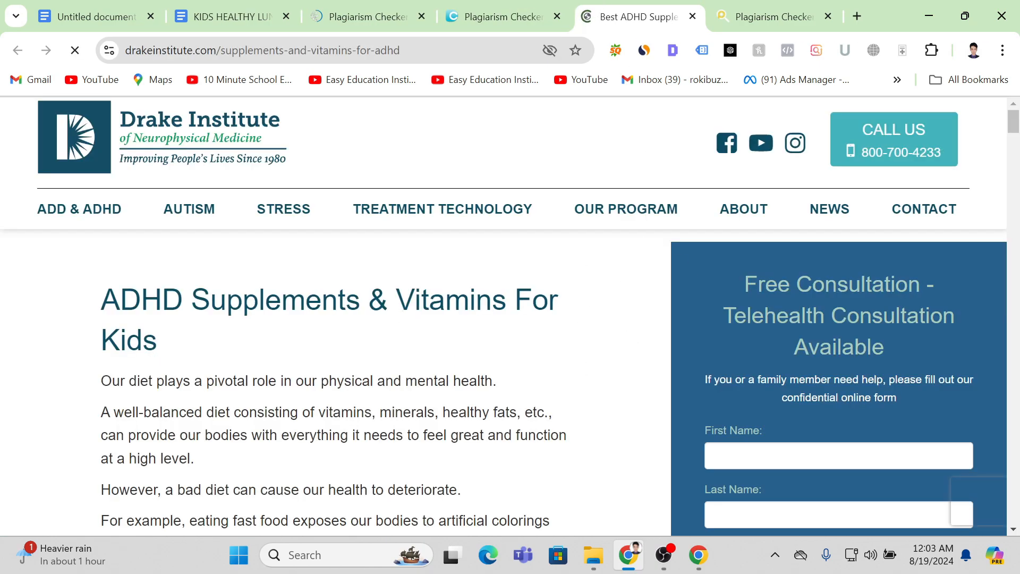
Skim the Drake Institute page on ADHD supplements and vitamins for kids
scroll(1012, 159, "down", 8)
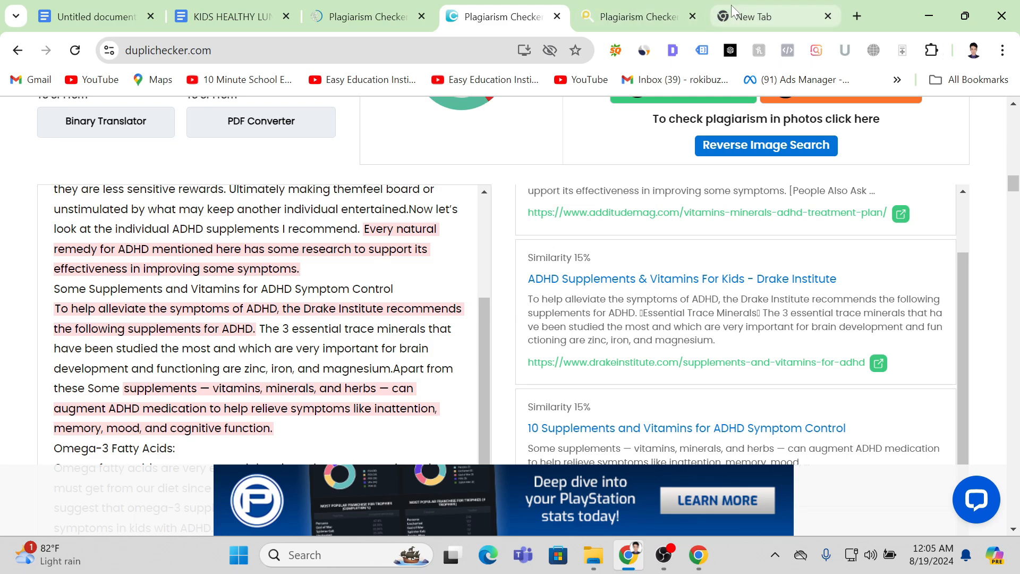
Search Google for "grammar checker free" and open Grammarly's Free Online Grammar Checker at its text editor
mouse_move(733, 10)
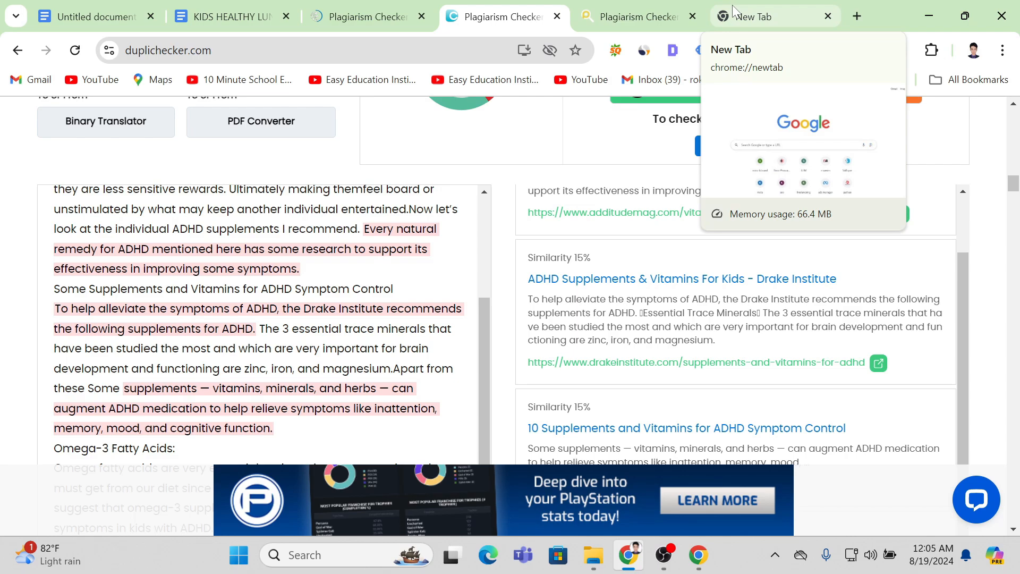
left_click(733, 10)
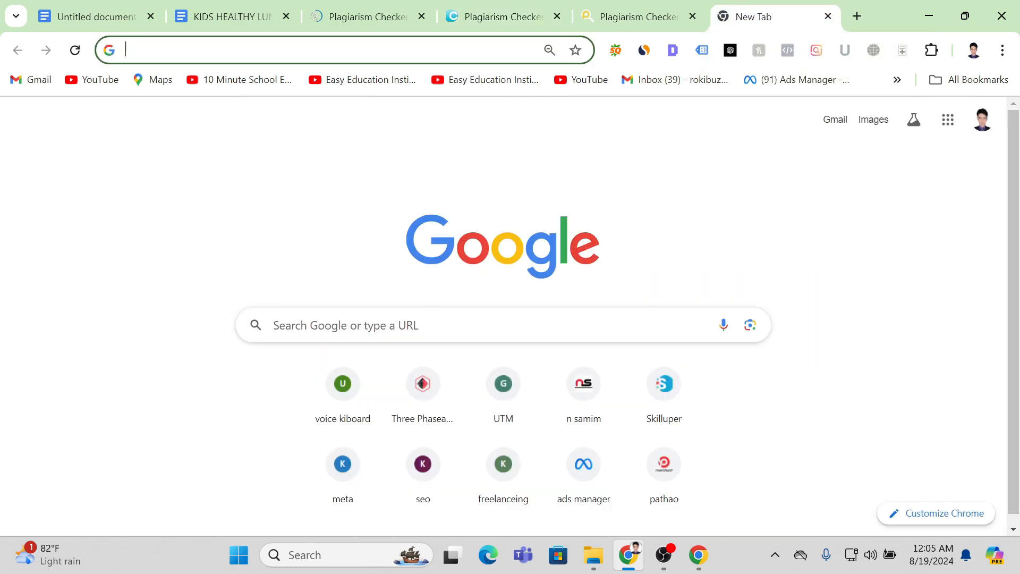
left_click(502, 325)
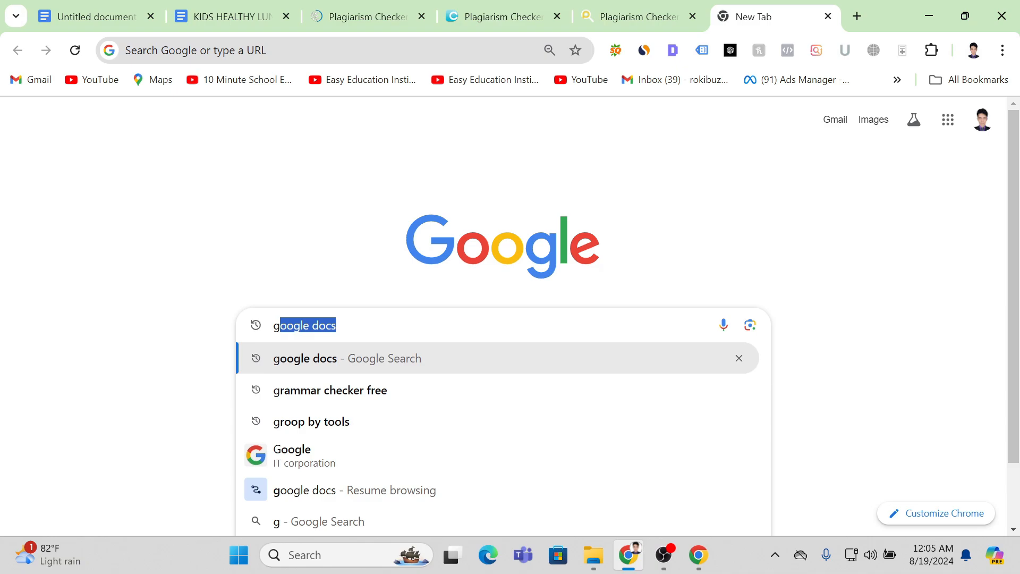
type("grammar checker free")
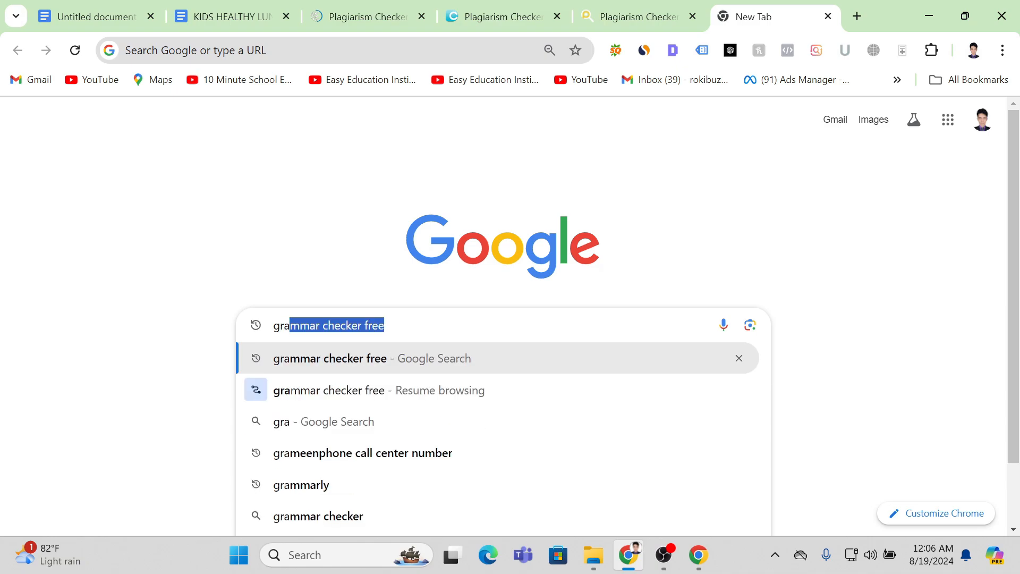
key("Return")
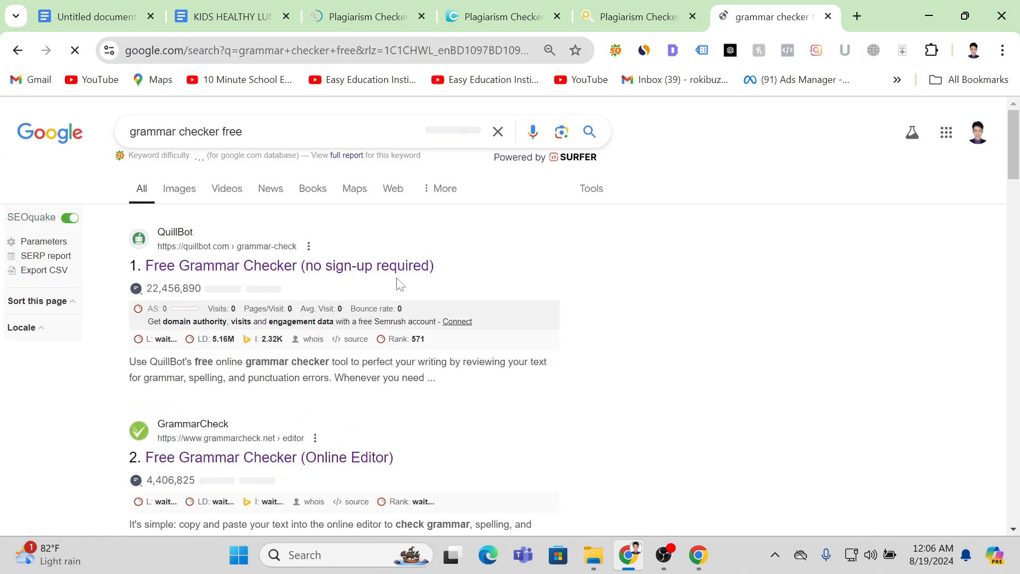
scroll(1014, 186, "down", 3)
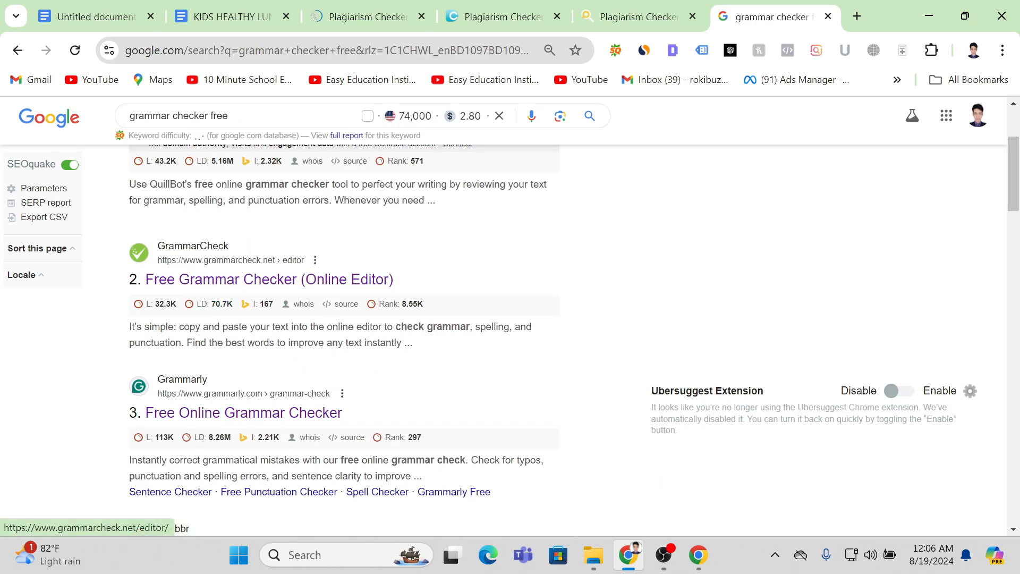
left_click(244, 419)
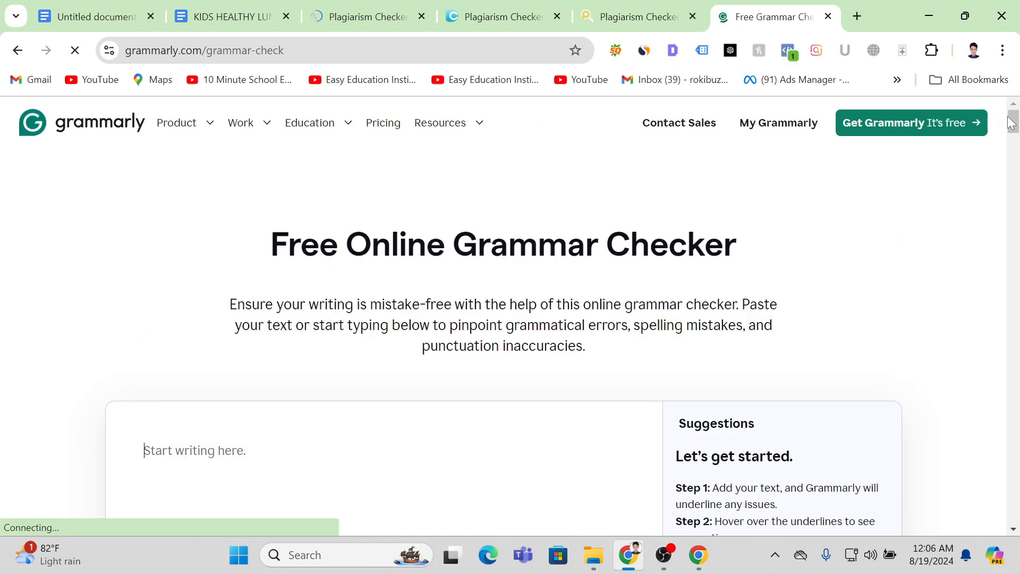
scroll(1014, 124, "down", 4)
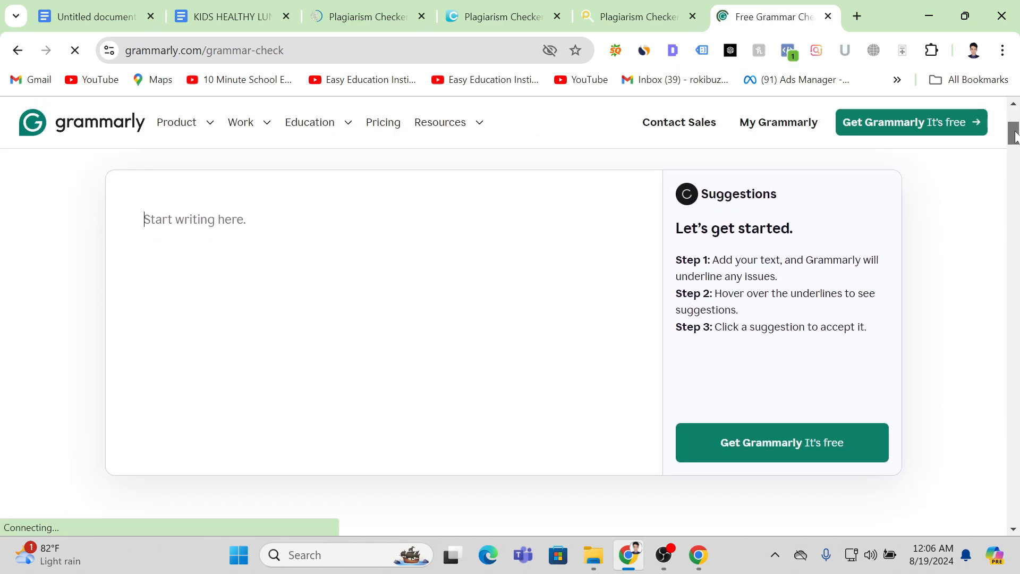
Paste the selected KIDS HEALTHY LUNCH IDEAS text into Grammarly's checker and open it in the full editor with the default goals
left_click(240, 4)
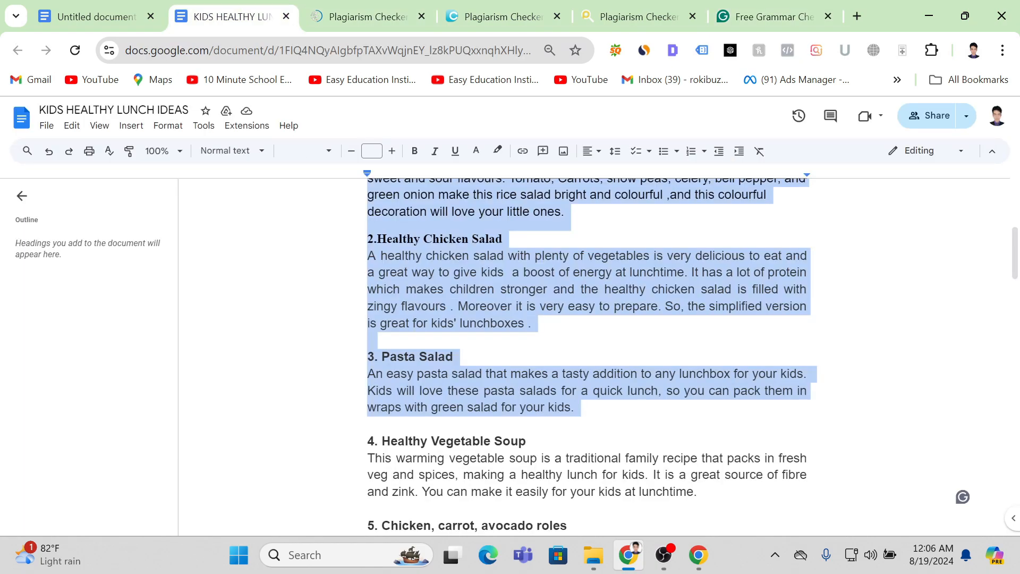
left_click(740, 11)
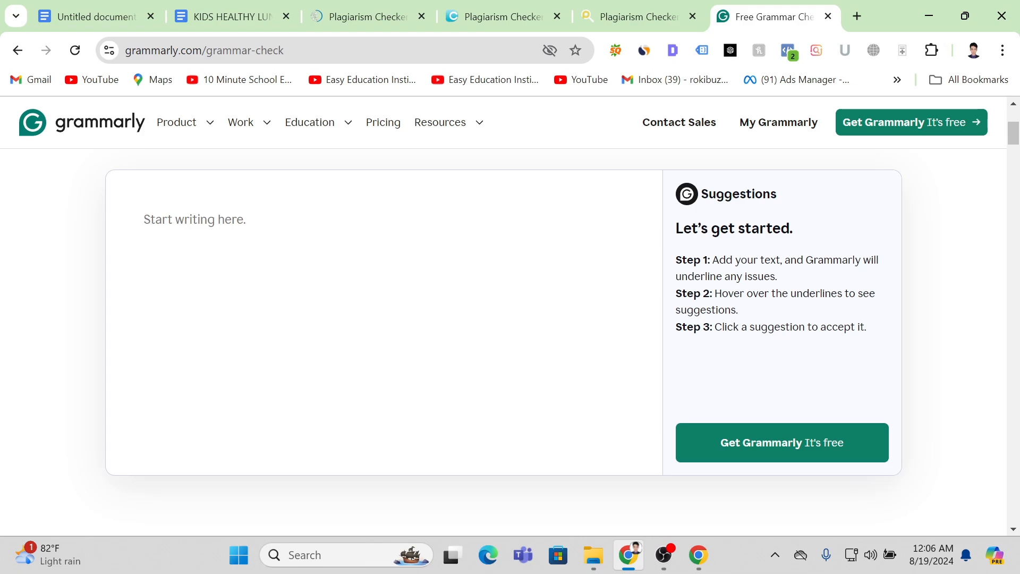
key("ctrl+v")
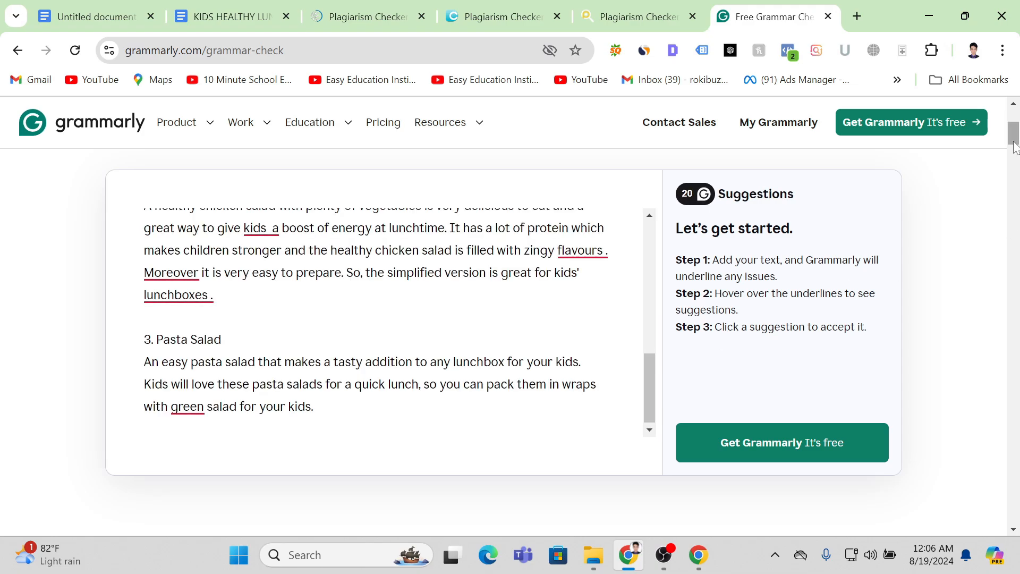
mouse_move(1014, 146)
left_mouse_down()
mouse_move(1014, 162)
mouse_move(1014, 106)
mouse_move(1015, 212)
mouse_move(1015, 150)
left_mouse_up()
left_click(771, 283)
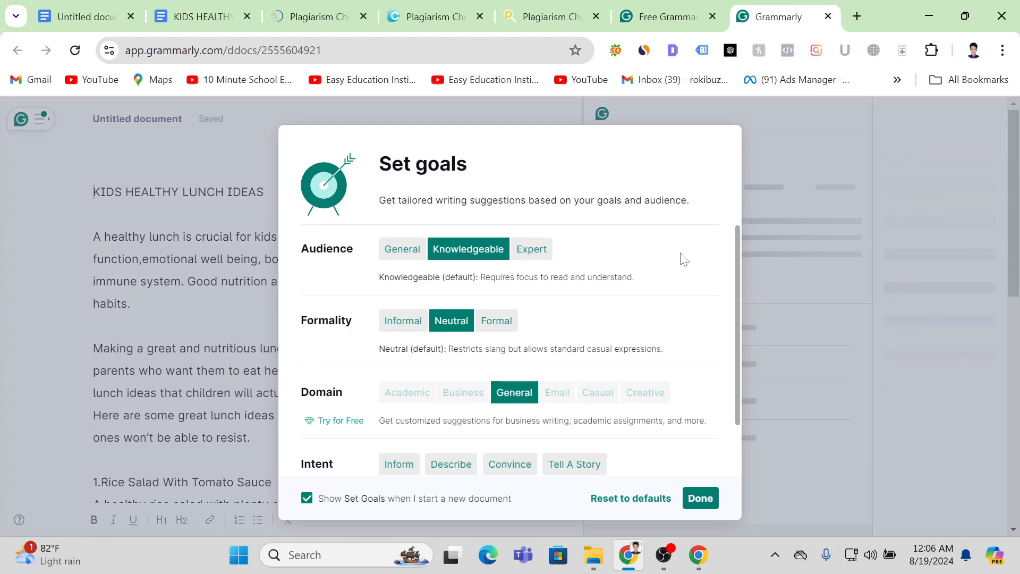
left_click(700, 498)
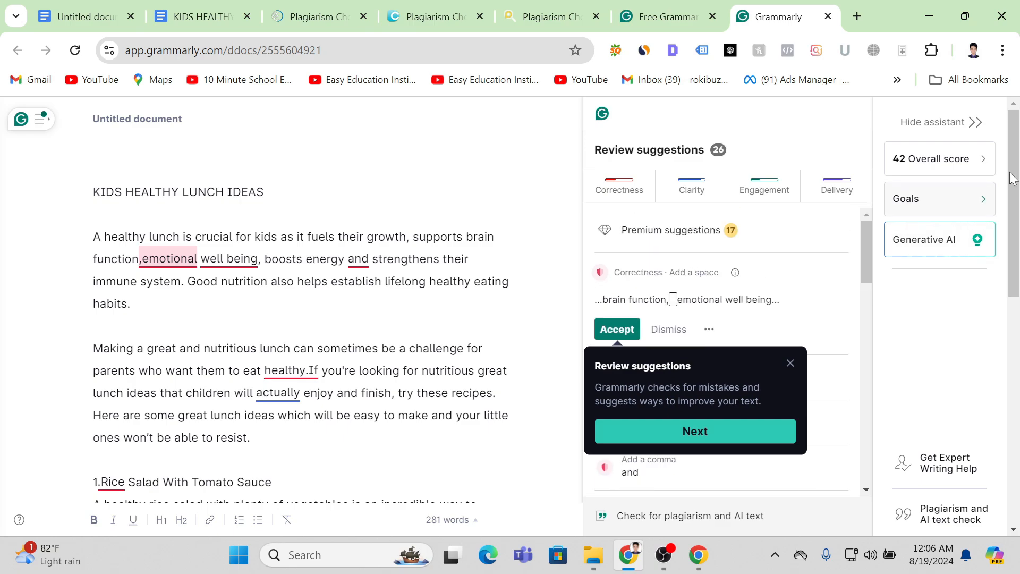
Examine Grammarly's underlined errors and suggestion list for the lunch article, and close the Review suggestions tip
left_click_drag(1018, 165, 1017, 167)
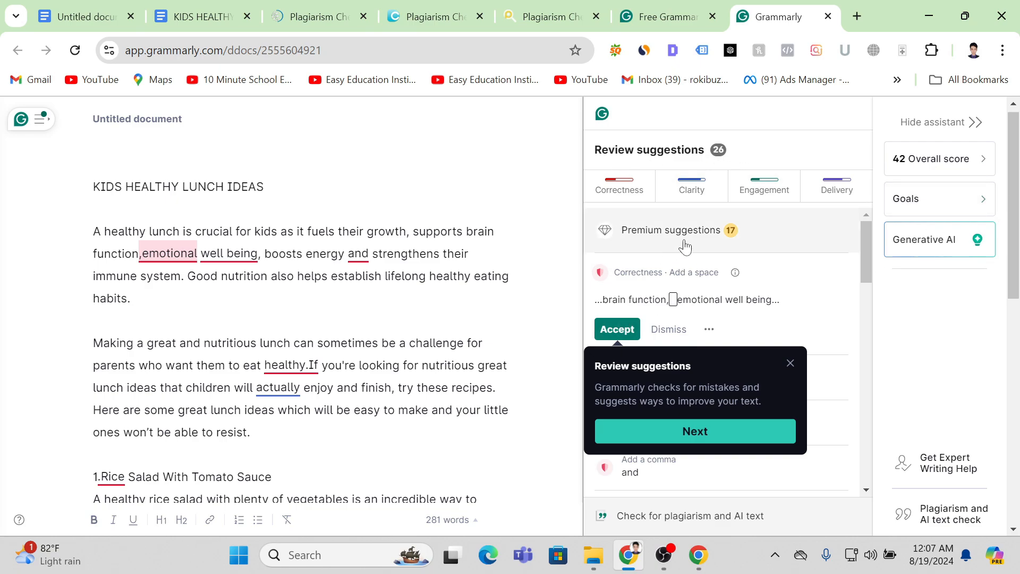
left_click_drag(1018, 213, 1017, 246)
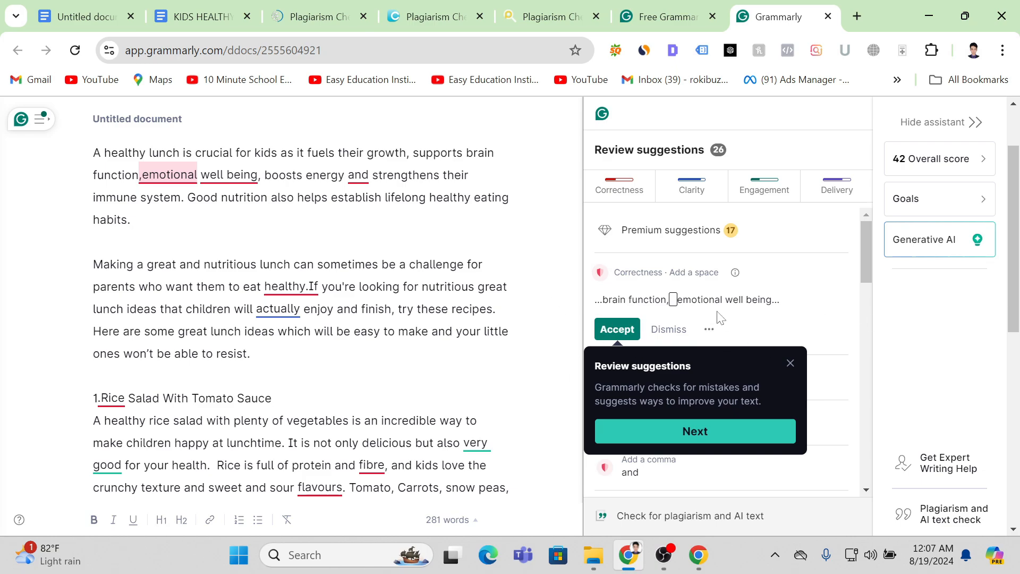
left_click_drag(1013, 252, 1013, 343)
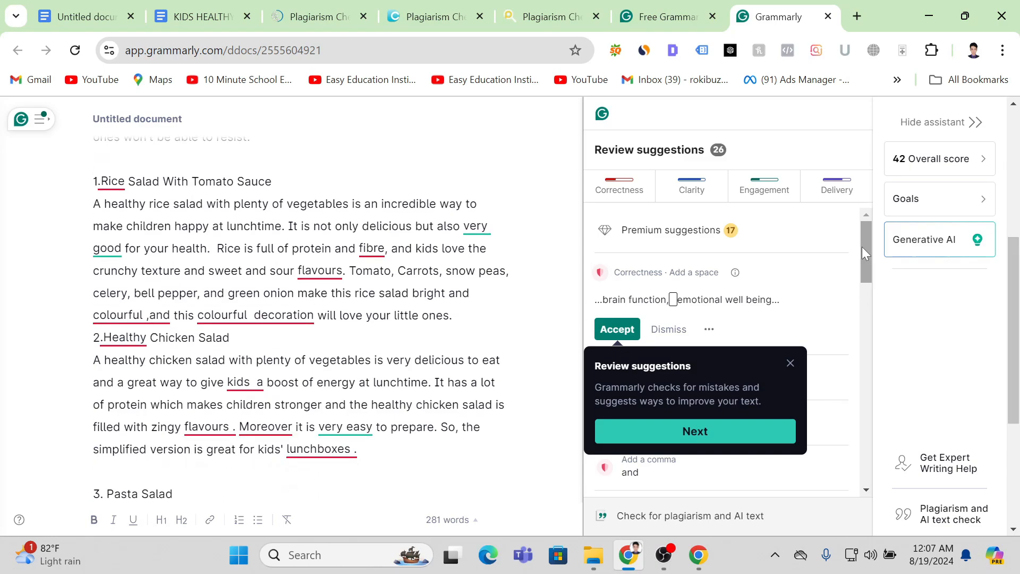
left_click_drag(864, 246, 866, 273)
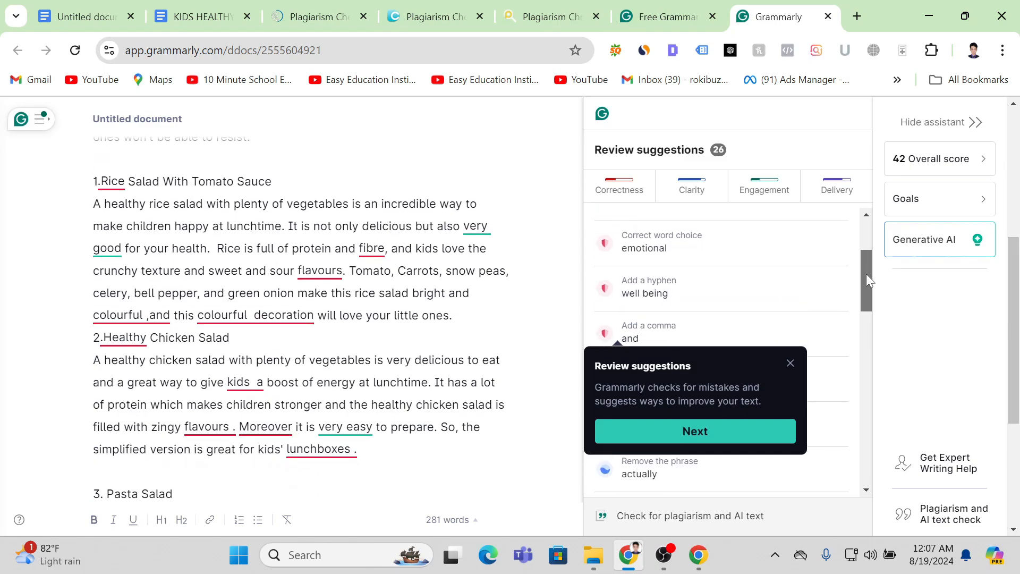
left_click(790, 363)
left_click_drag(864, 273, 862, 33)
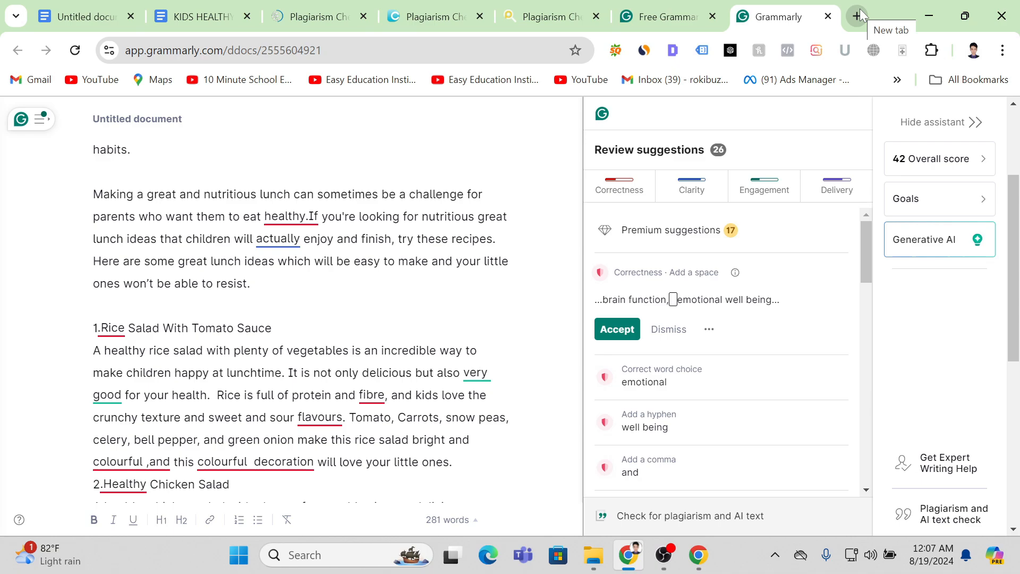
Search for "grammar checker free" in a new tab and open QuillBot's Free Grammar Checker
left_click(857, 16)
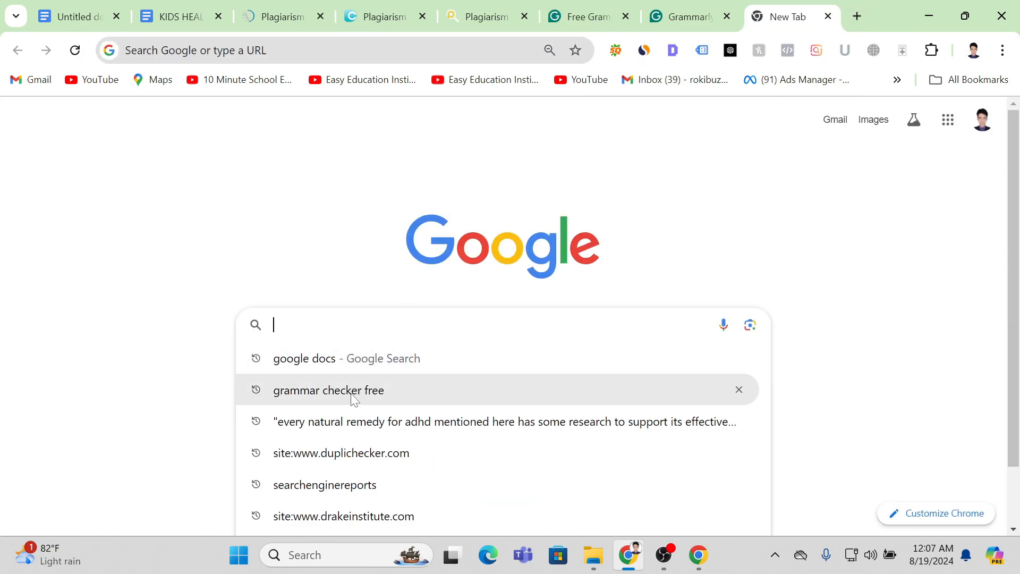
left_click(352, 393)
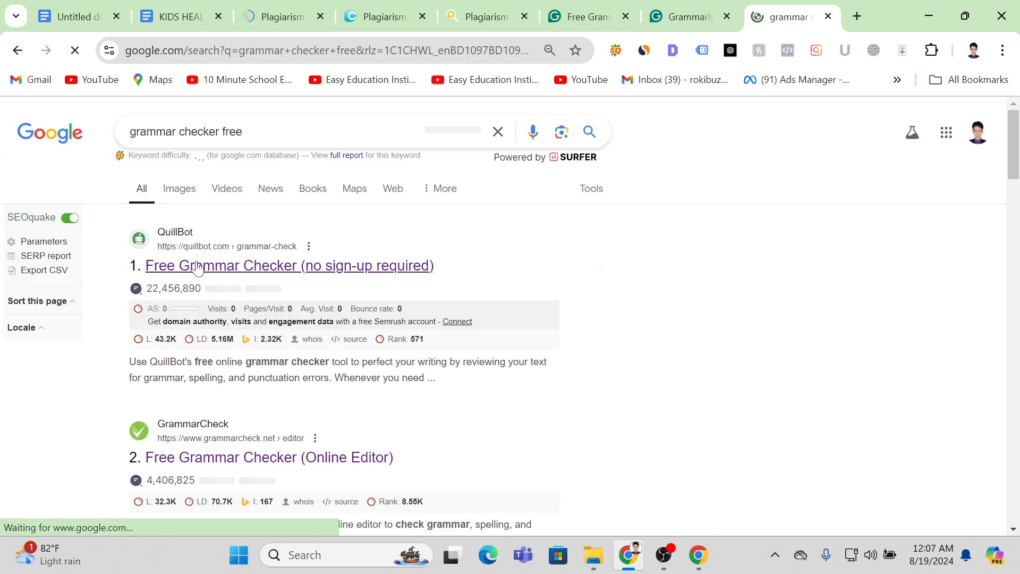
left_click(198, 266)
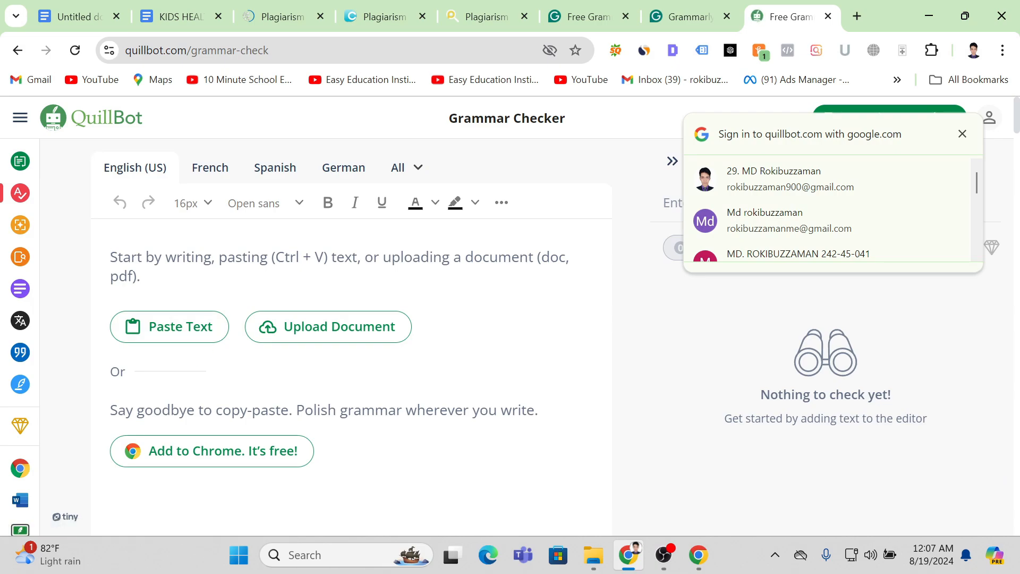
Paste the lunch article into QuillBot's grammar checker, dismiss the Google sign-in prompt, and review the flagged errors
key("ctrl+v")
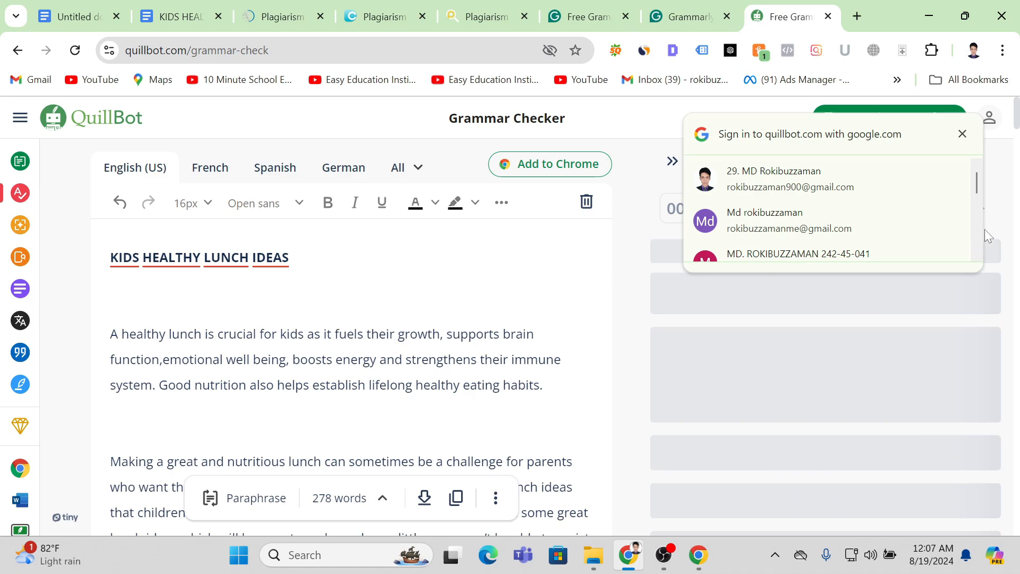
scroll(1012, 137, "down", 2)
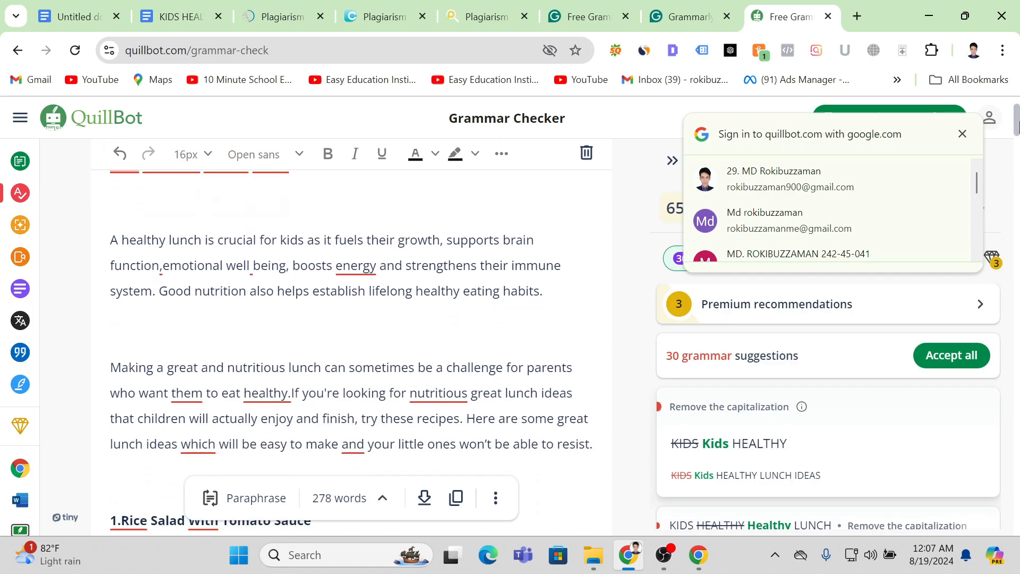
left_click(962, 134)
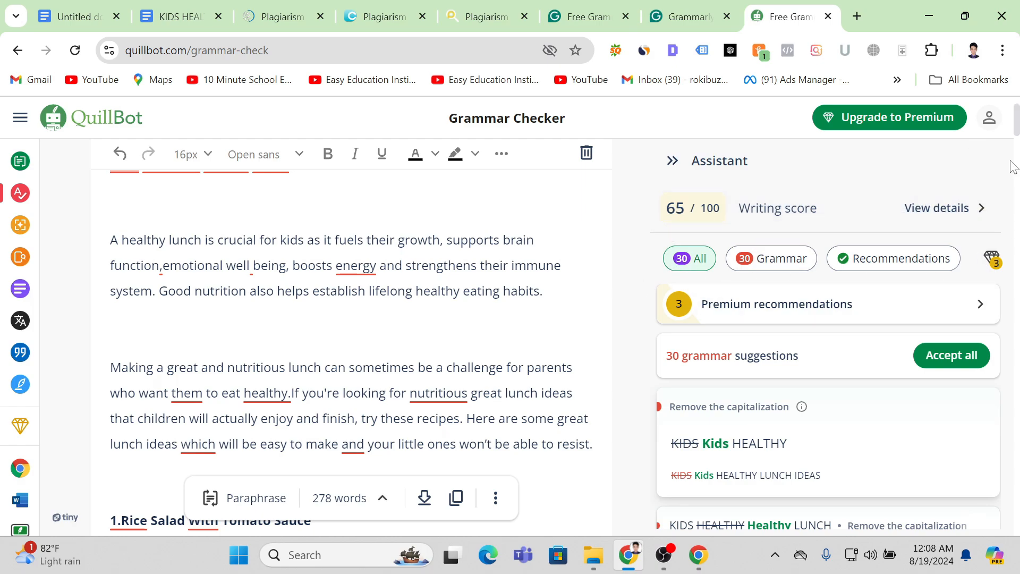
left_click_drag(1017, 128, 1017, 137)
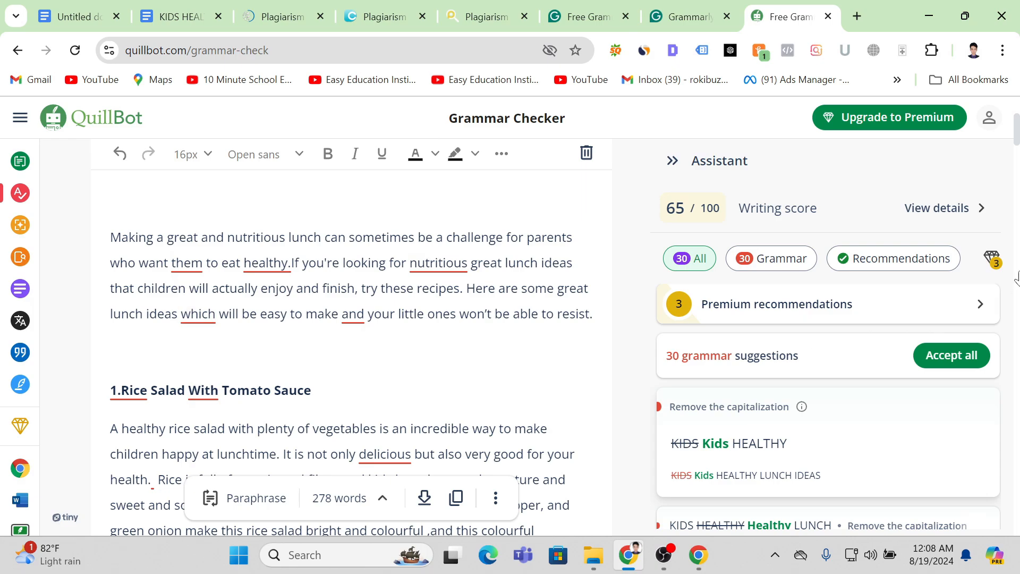
scroll(1016, 139, "down", 3)
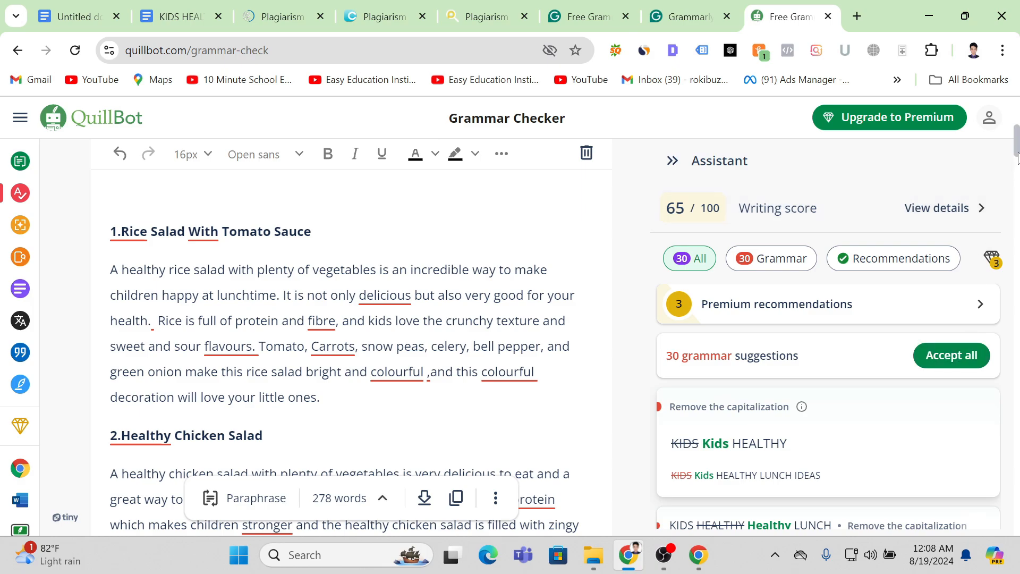
left_click_drag(1014, 144, 1007, 139)
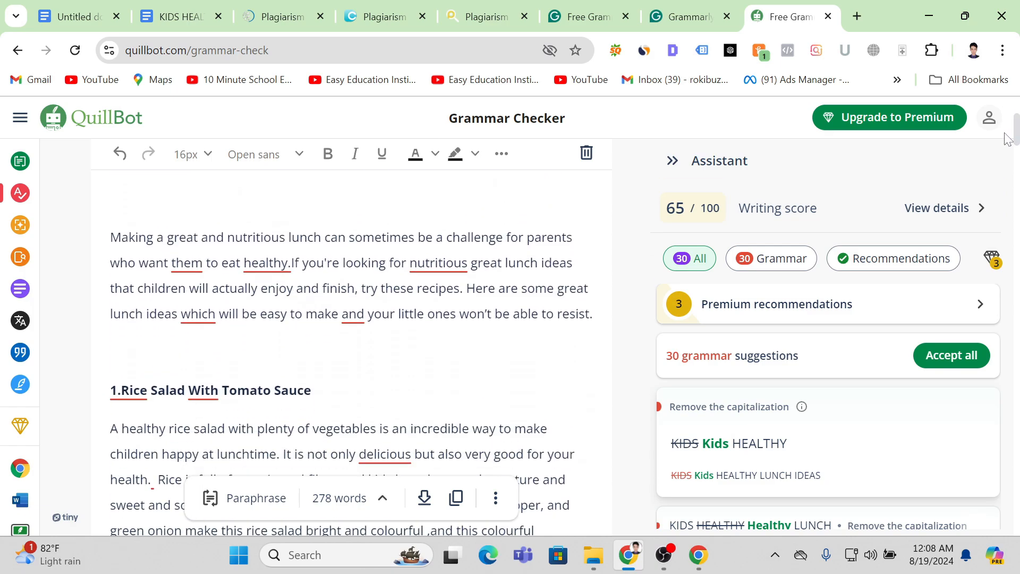
Accept all of QuillBot's grammar suggestions and look through the corrected lunch article
left_click(950, 353)
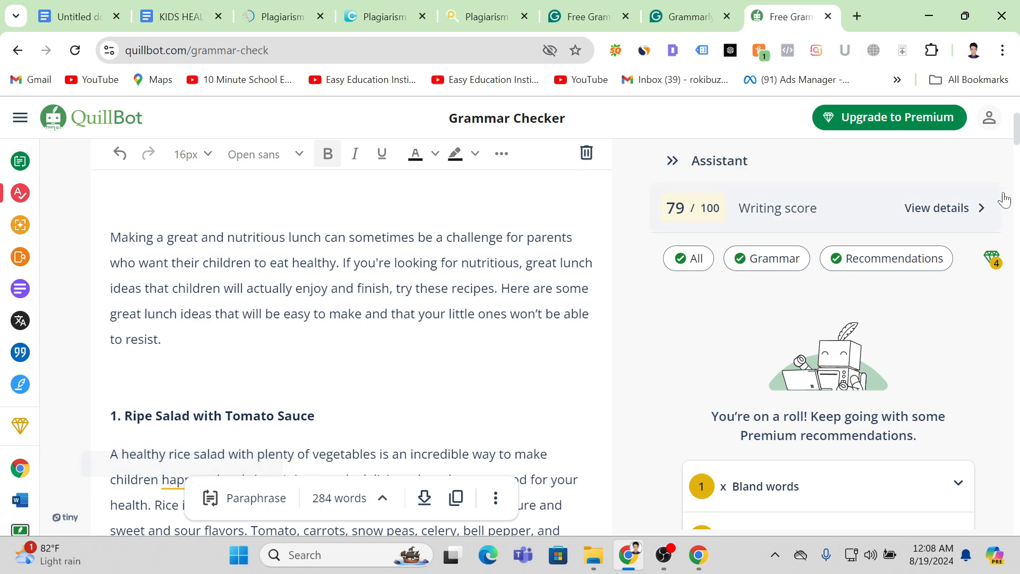
left_click_drag(1015, 143, 1012, 170)
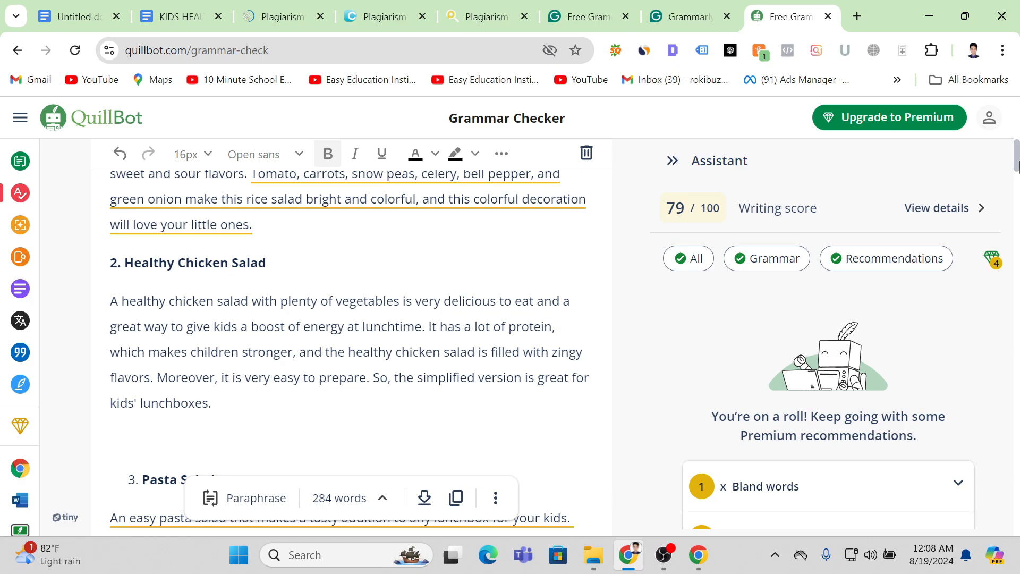
mouse_move(1016, 165)
left_mouse_down()
mouse_move(1016, 194)
mouse_move(1016, 118)
left_mouse_up()
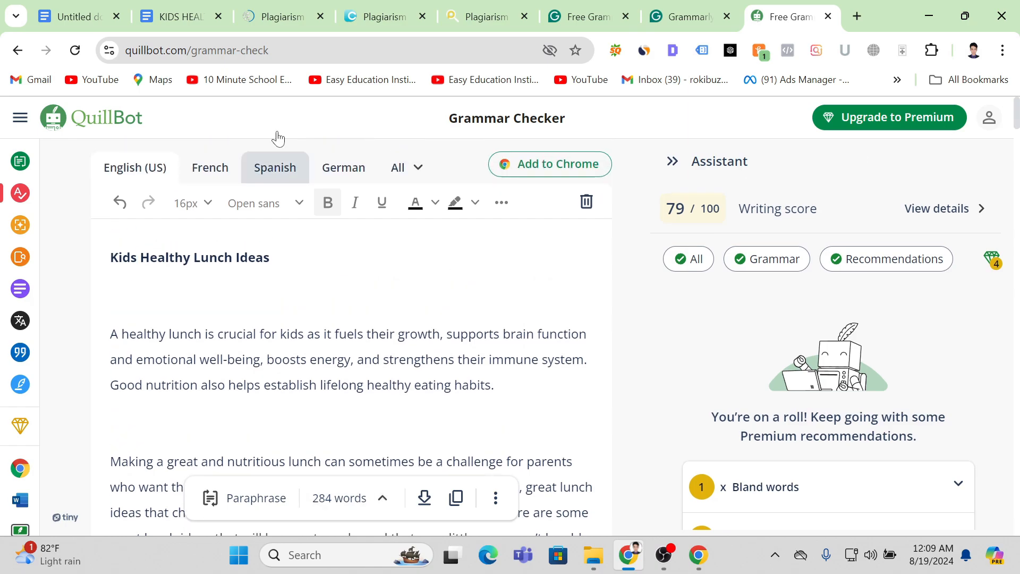
Copy the selected ADHD vitamins text from the Google Docs document, replace the lunch article in Grammarly with it, and review the flagged errors
left_click(98, 8)
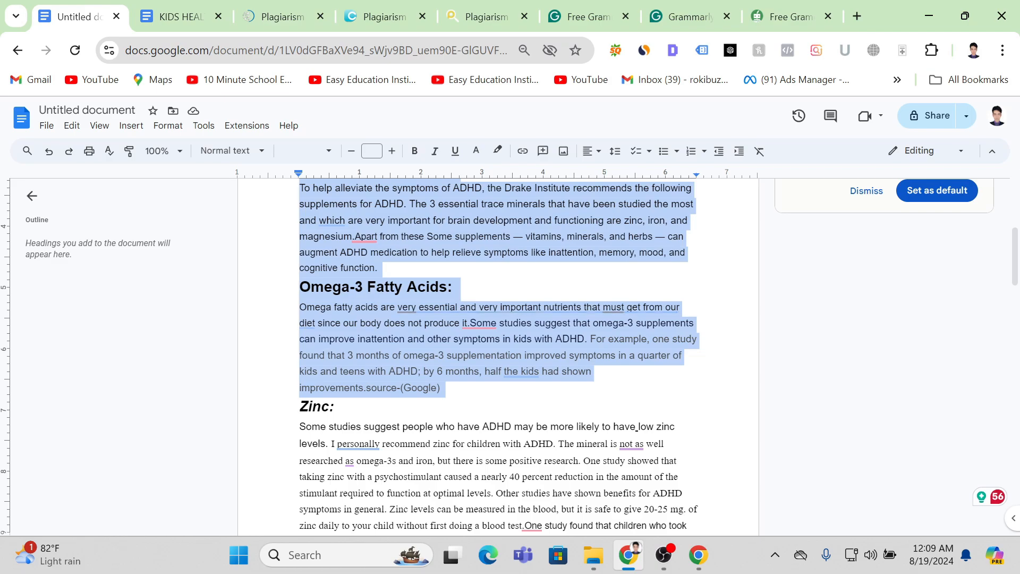
left_click(677, 20)
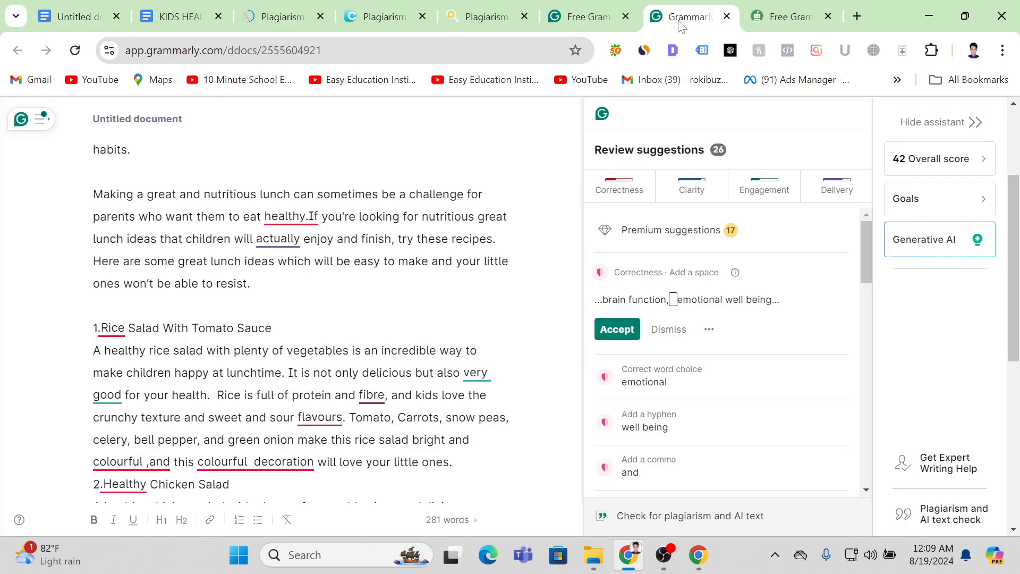
left_click_drag(1014, 223, 1013, 160)
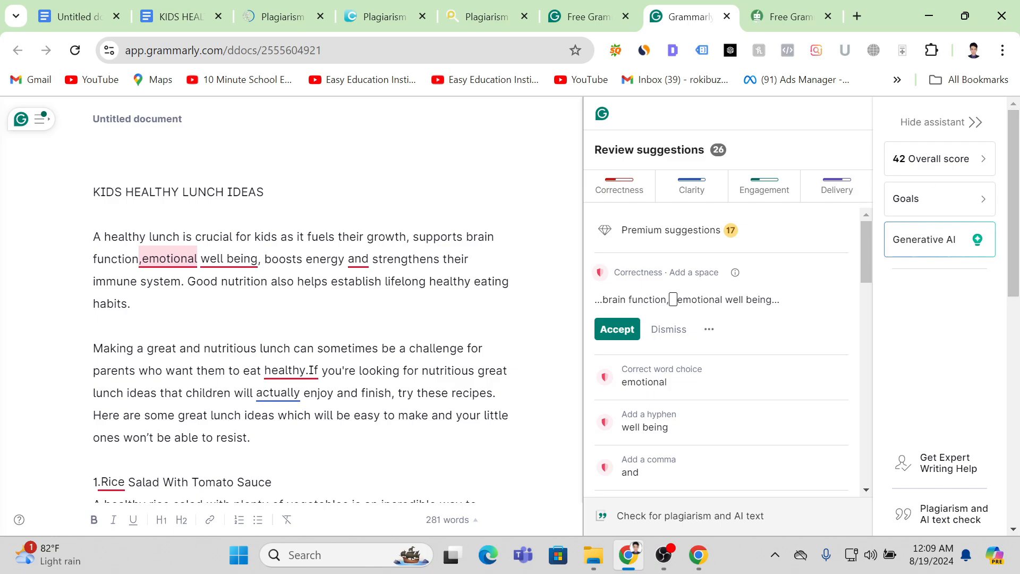
left_click_drag(94, 192, 315, 550)
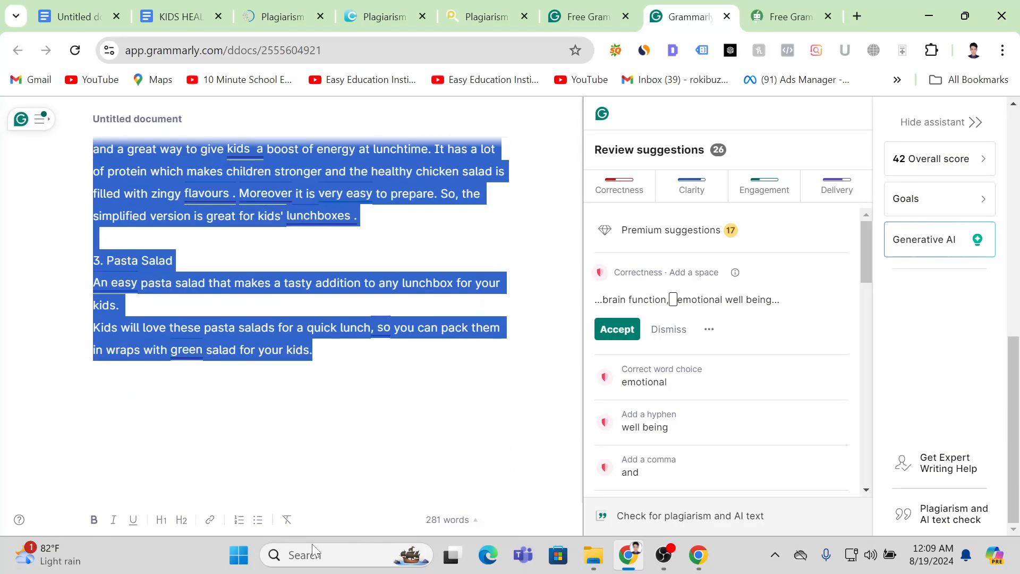
key("Delete")
key("ctrl+v")
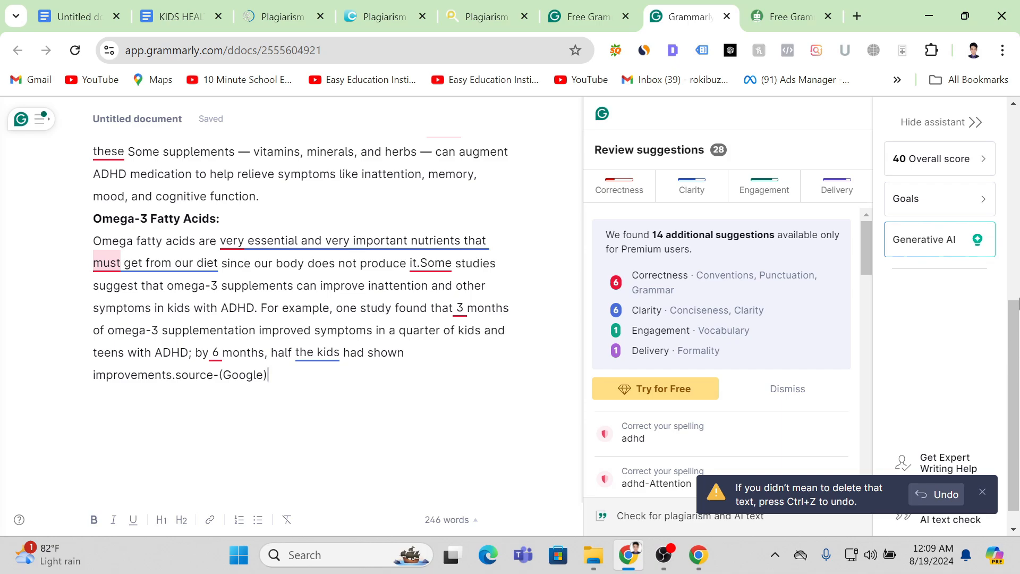
scroll(1015, 254, "up", 6)
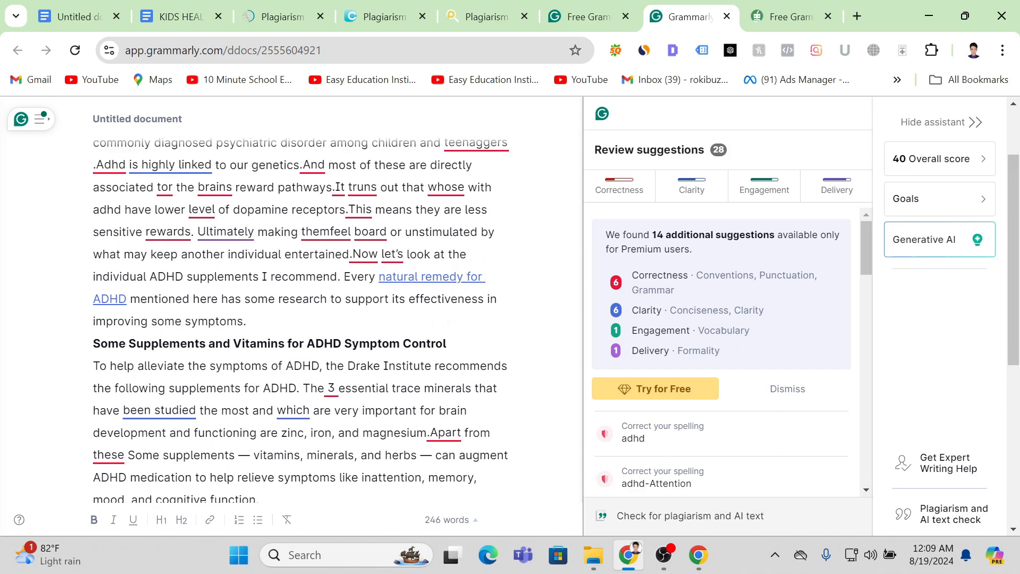
scroll(1014, 239, "up", 2)
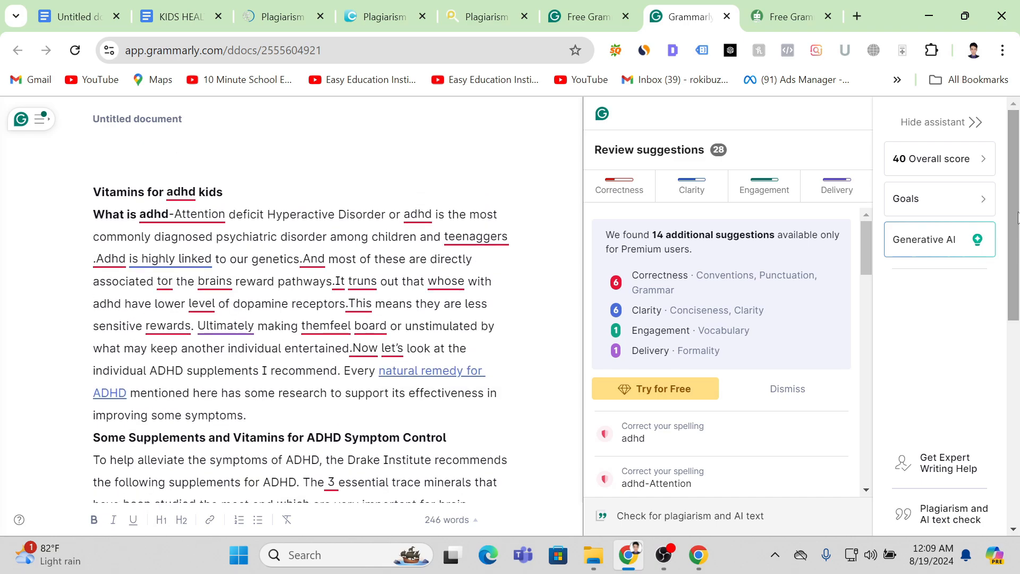
Replace the lunch article in QuillBot's grammar checker with the ADHD vitamins text and look through the checked article
left_click(781, 16)
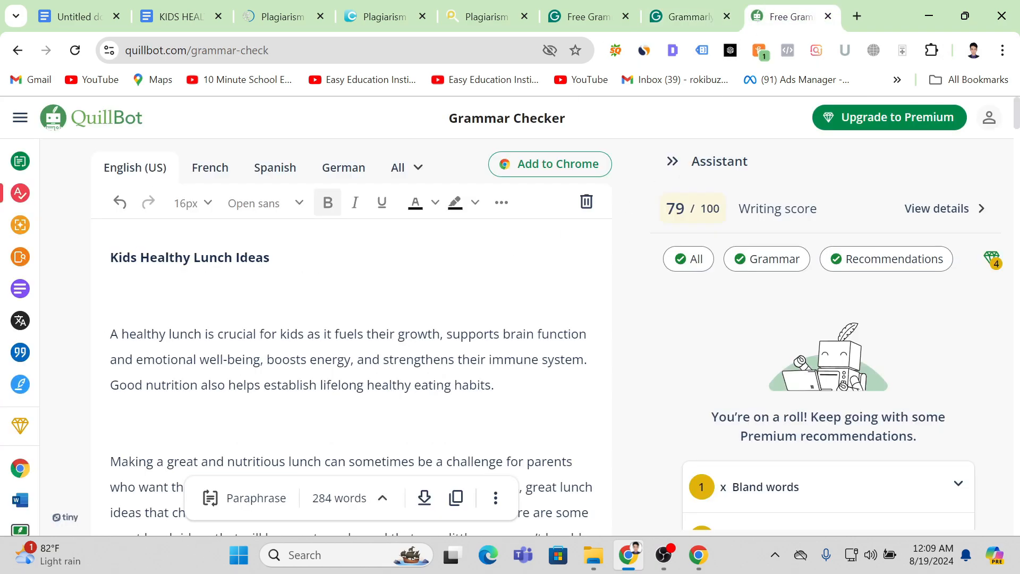
left_click_drag(109, 257, 412, 552)
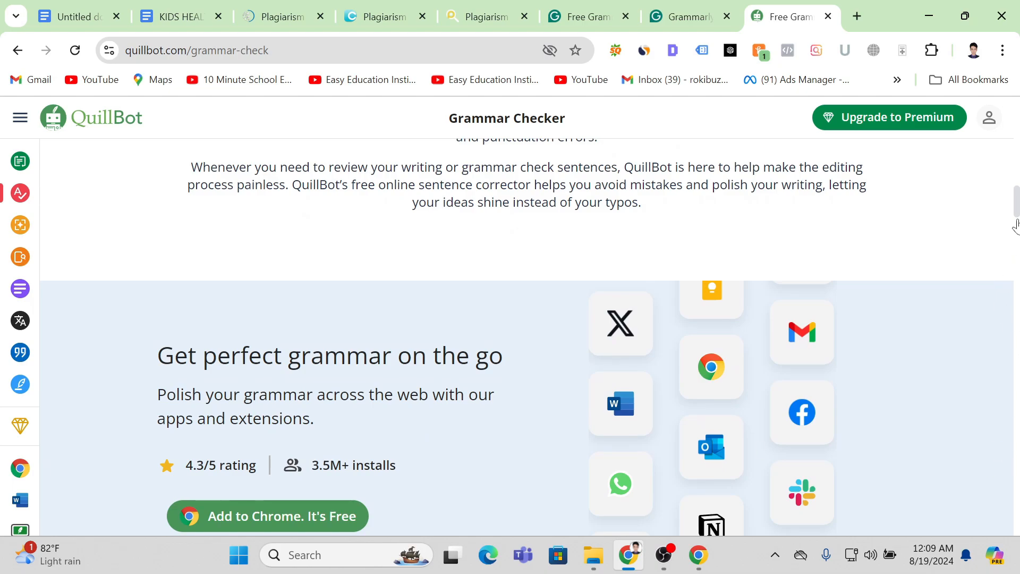
left_click_drag(1015, 209, 1012, 114)
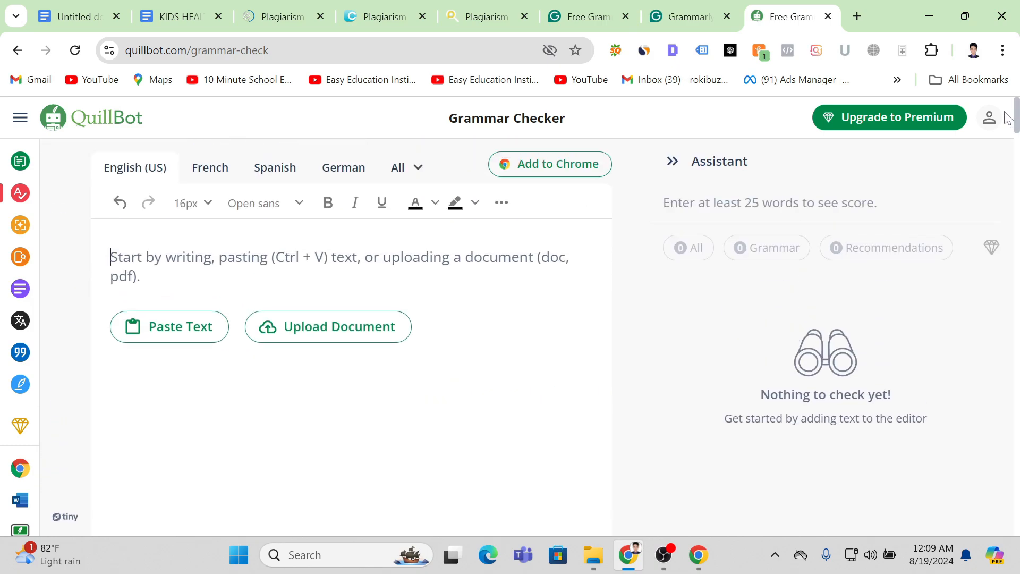
key("ctrl+v")
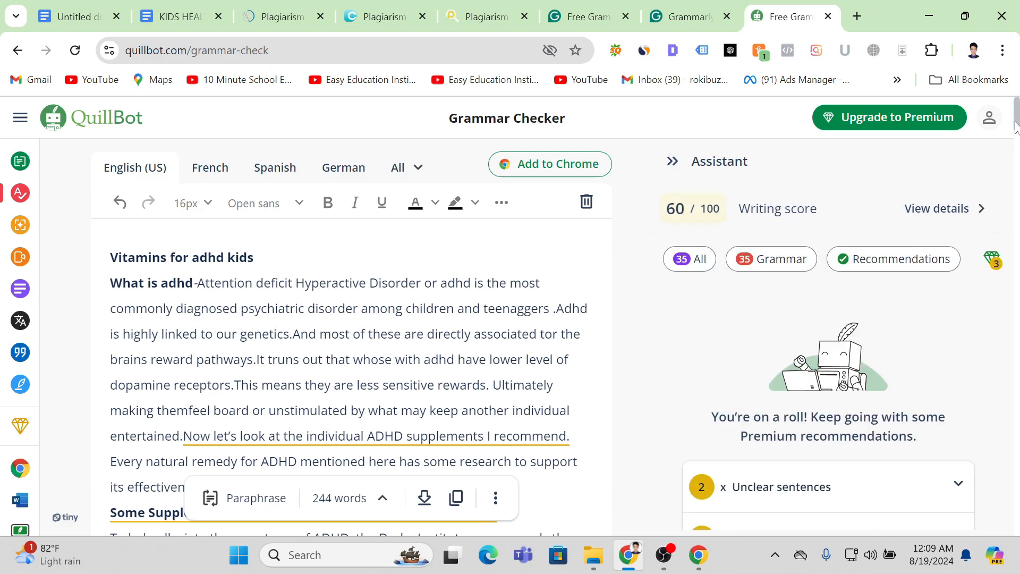
mouse_move(1014, 127)
left_mouse_down()
mouse_move(1009, 173)
mouse_move(1012, 139)
left_mouse_up()
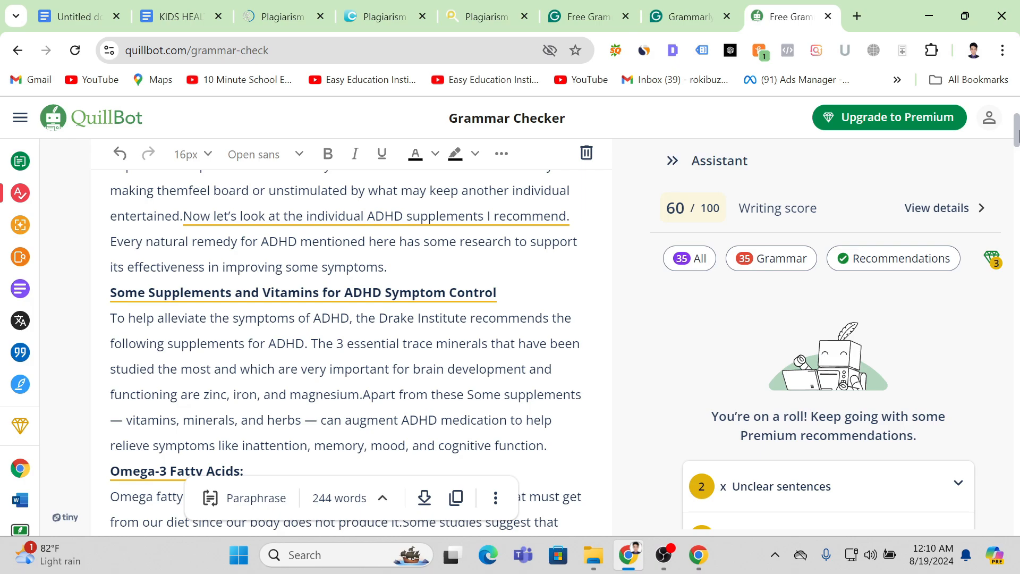
mouse_move(1015, 136)
left_mouse_down()
mouse_move(1016, 162)
mouse_move(1015, 151)
left_mouse_up()
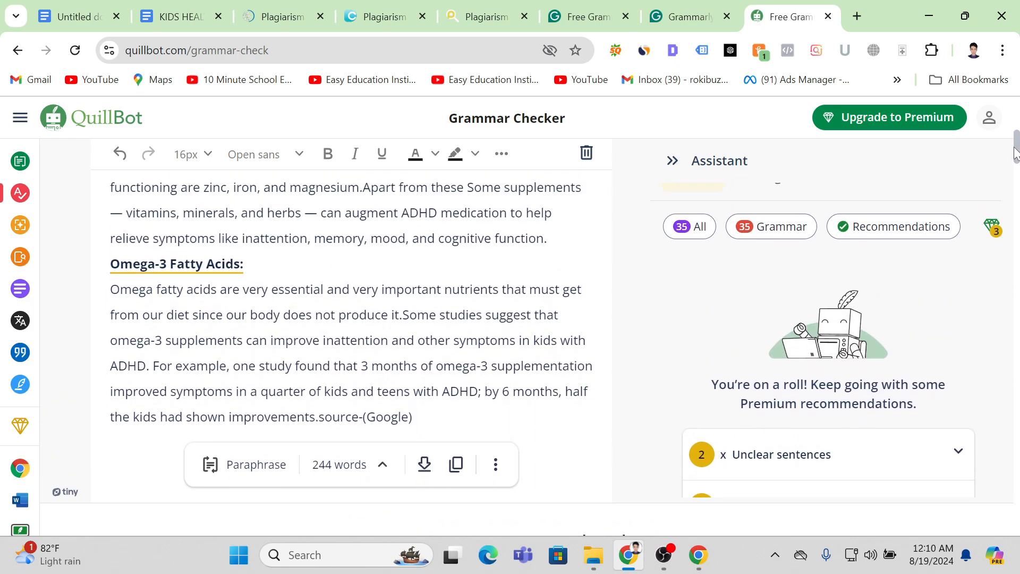